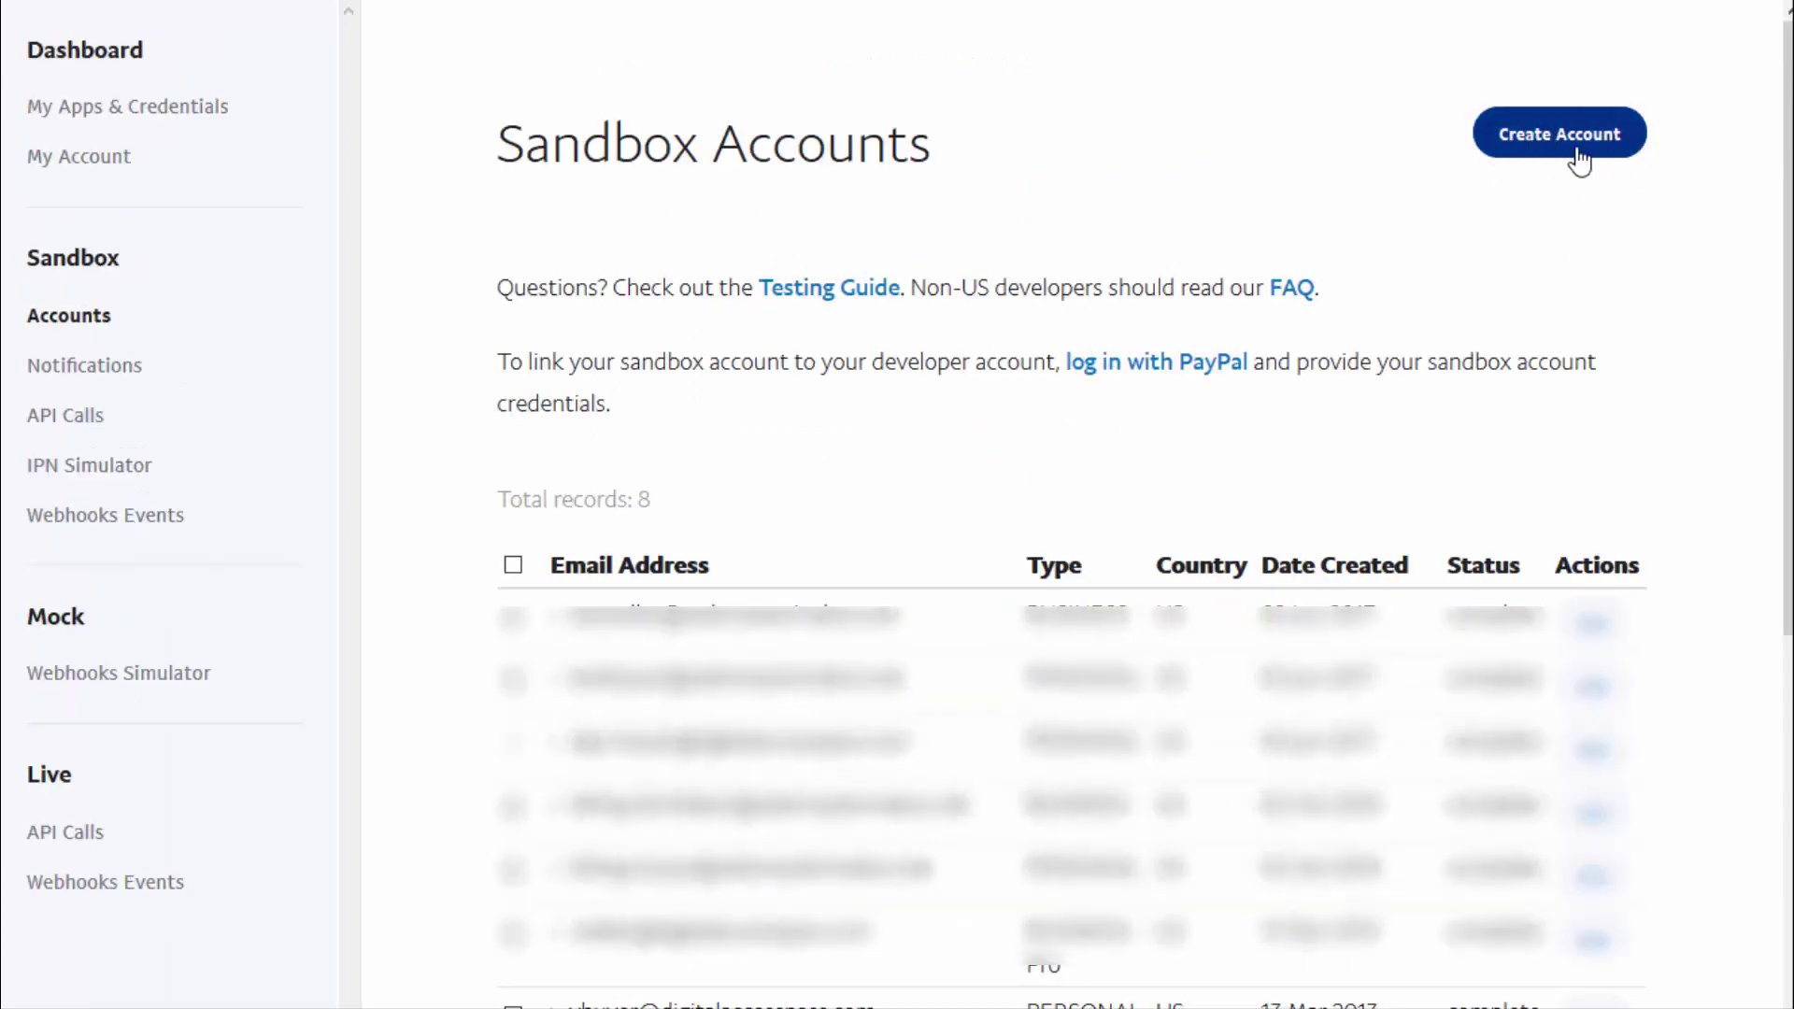
# Start a Personal (Buyer Account) sandbox account with the buyer test e-mail and a replaced password
pyautogui.click(1582, 157)
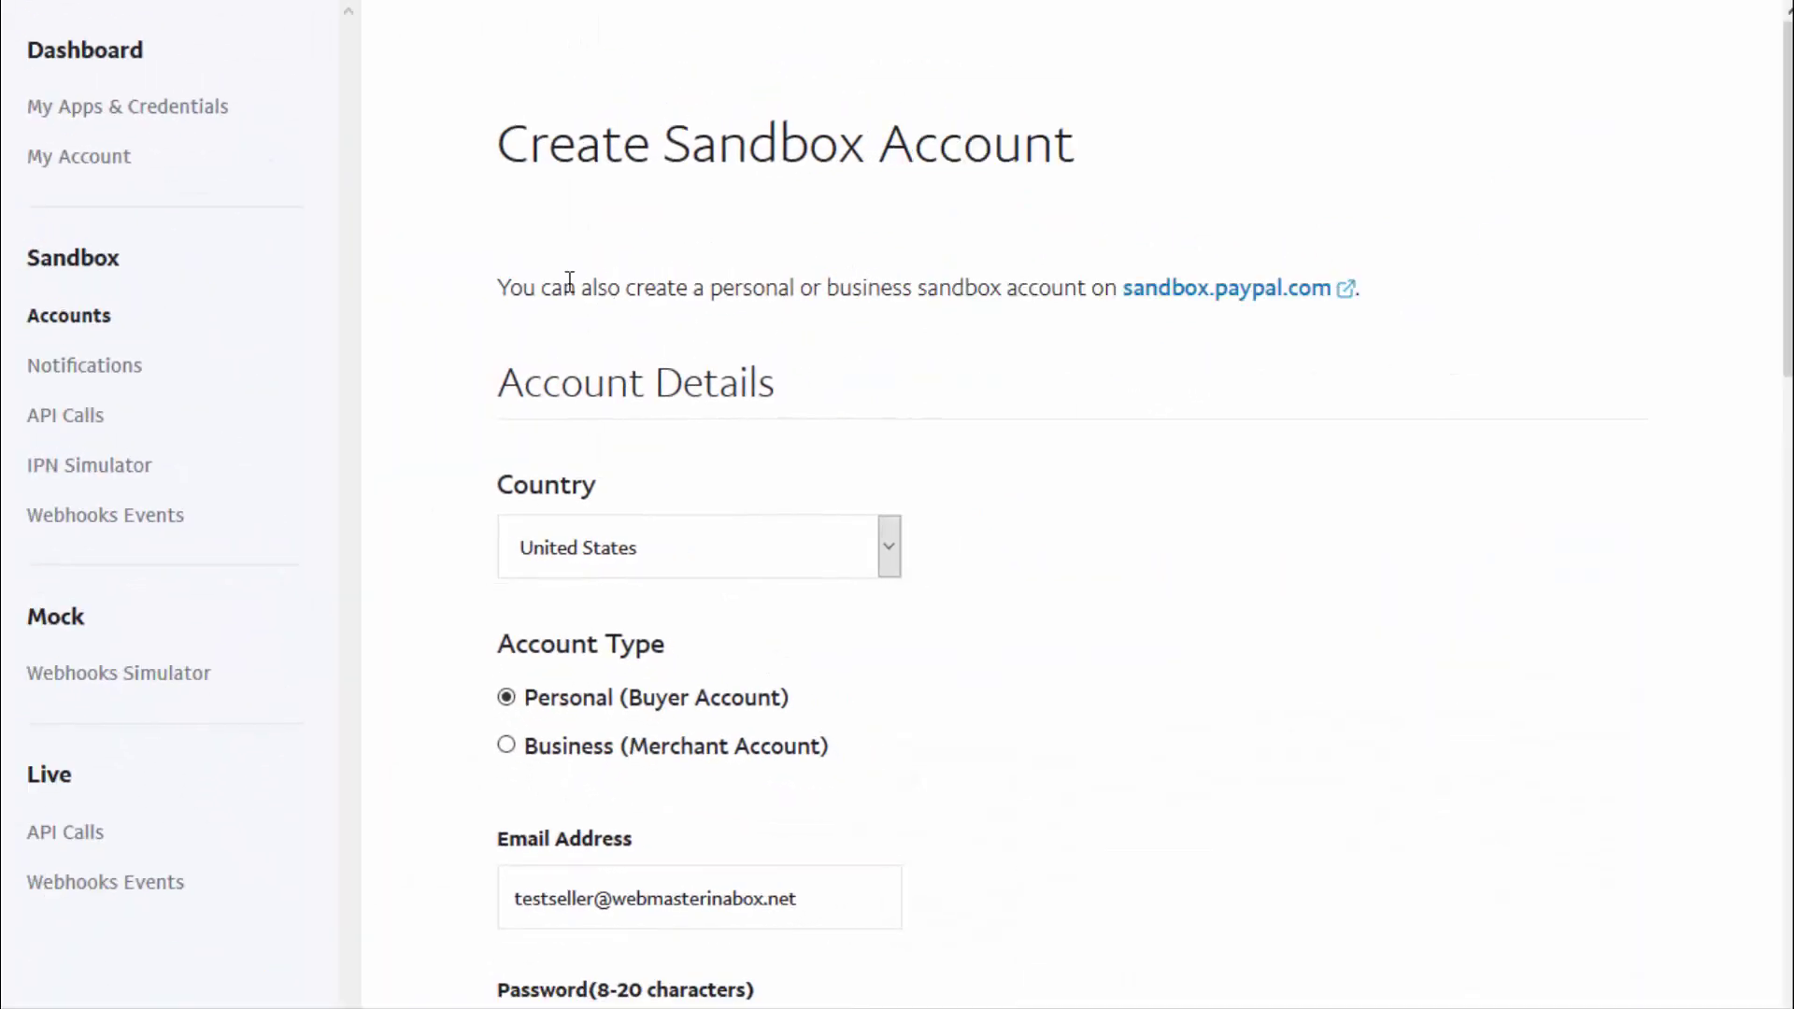
pyautogui.scroll(-2, 551, 280)
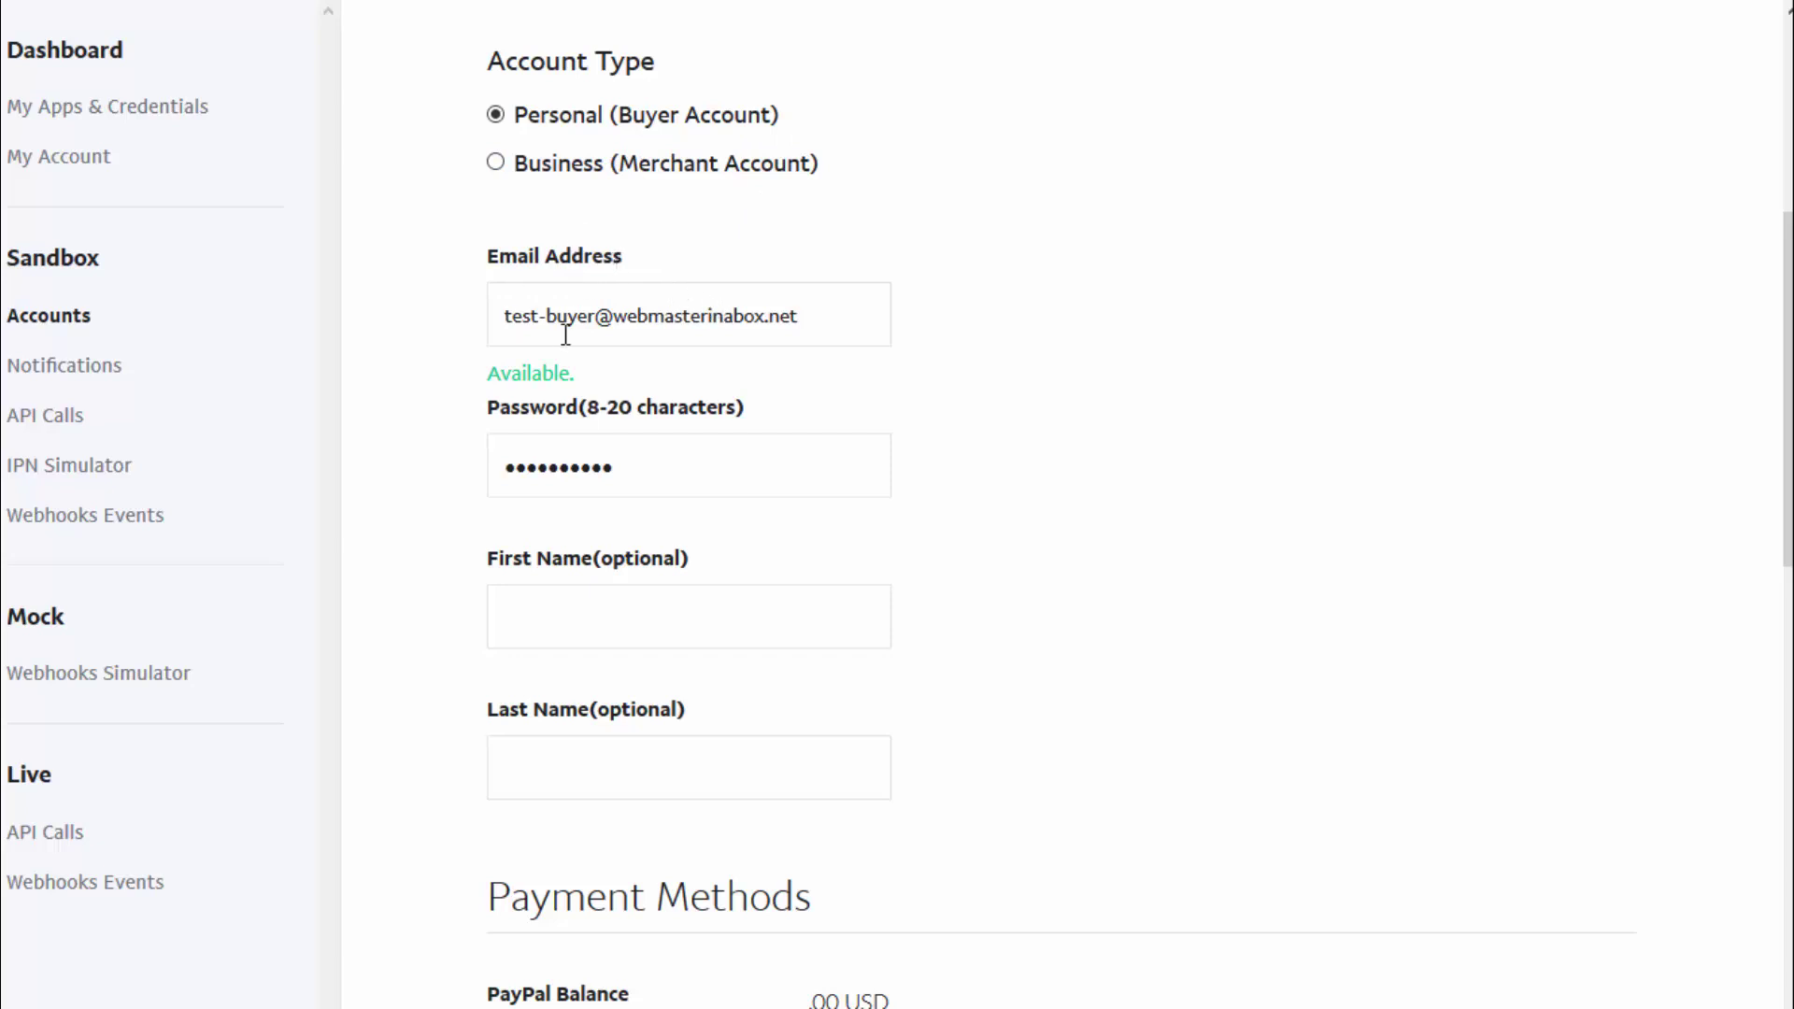
pyautogui.scroll(-3, 910, 413)
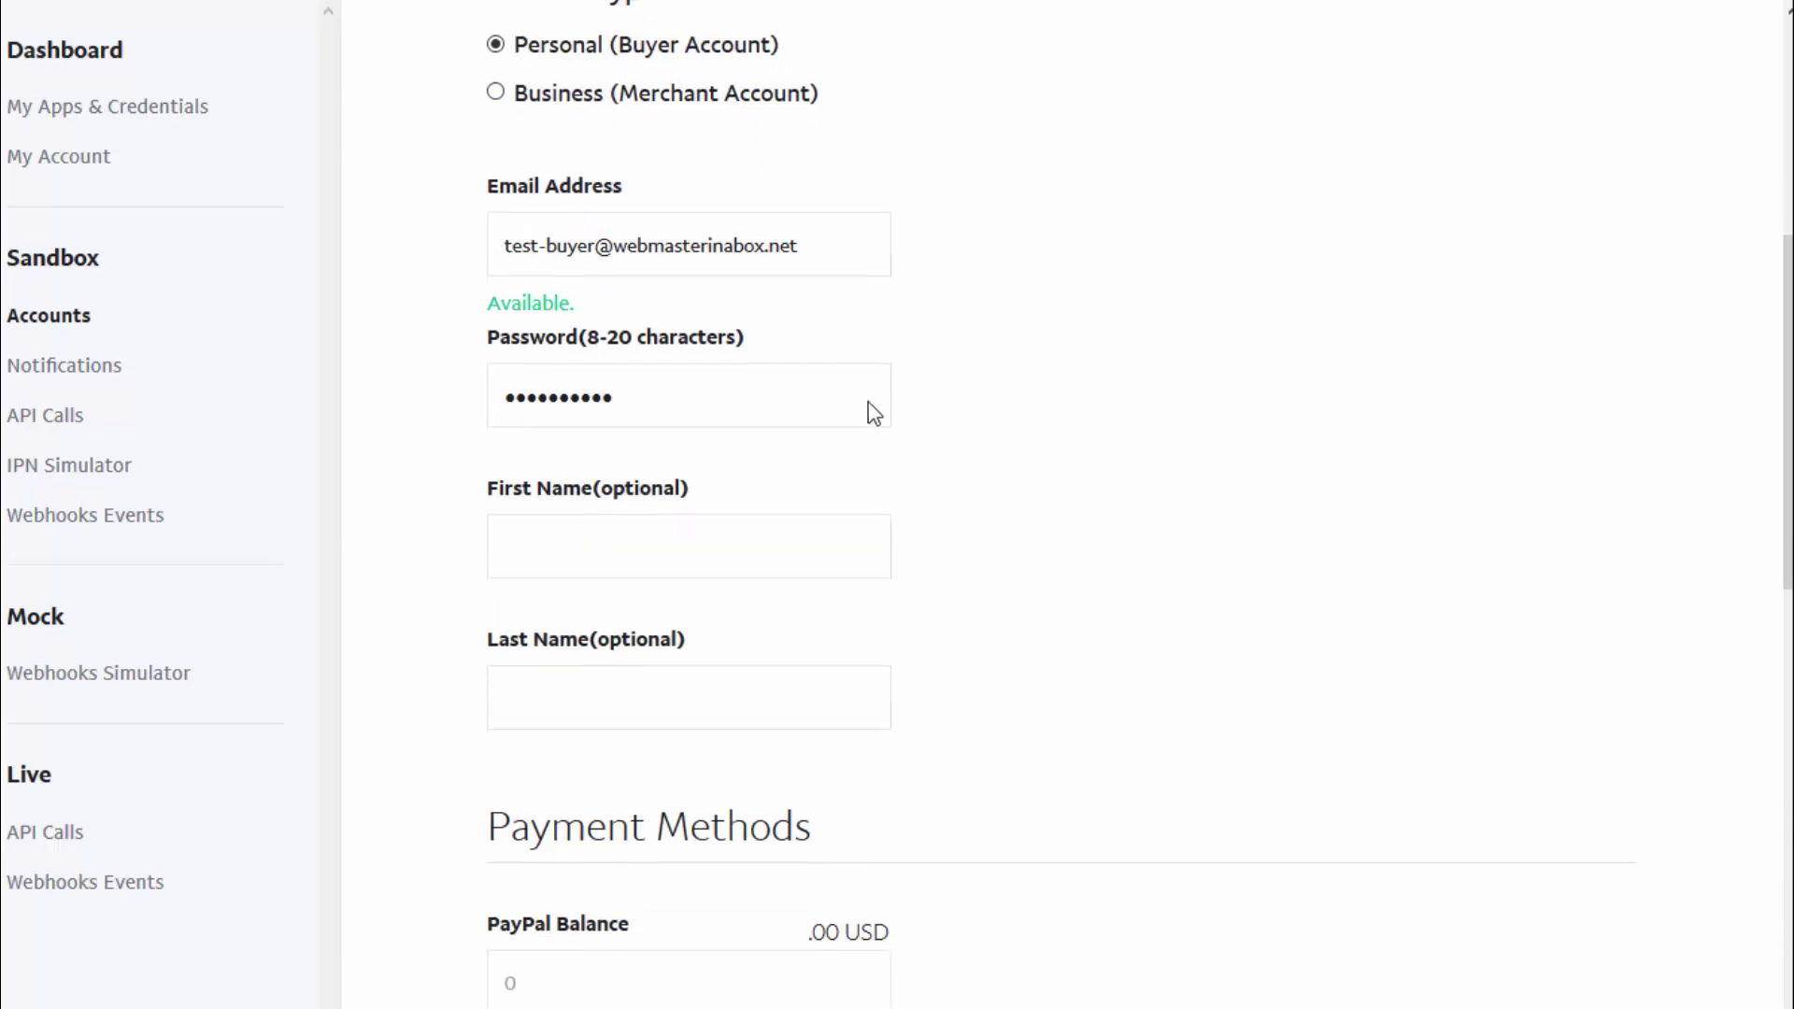
pyautogui.press('Tab')
pyautogui.write('•••••••')
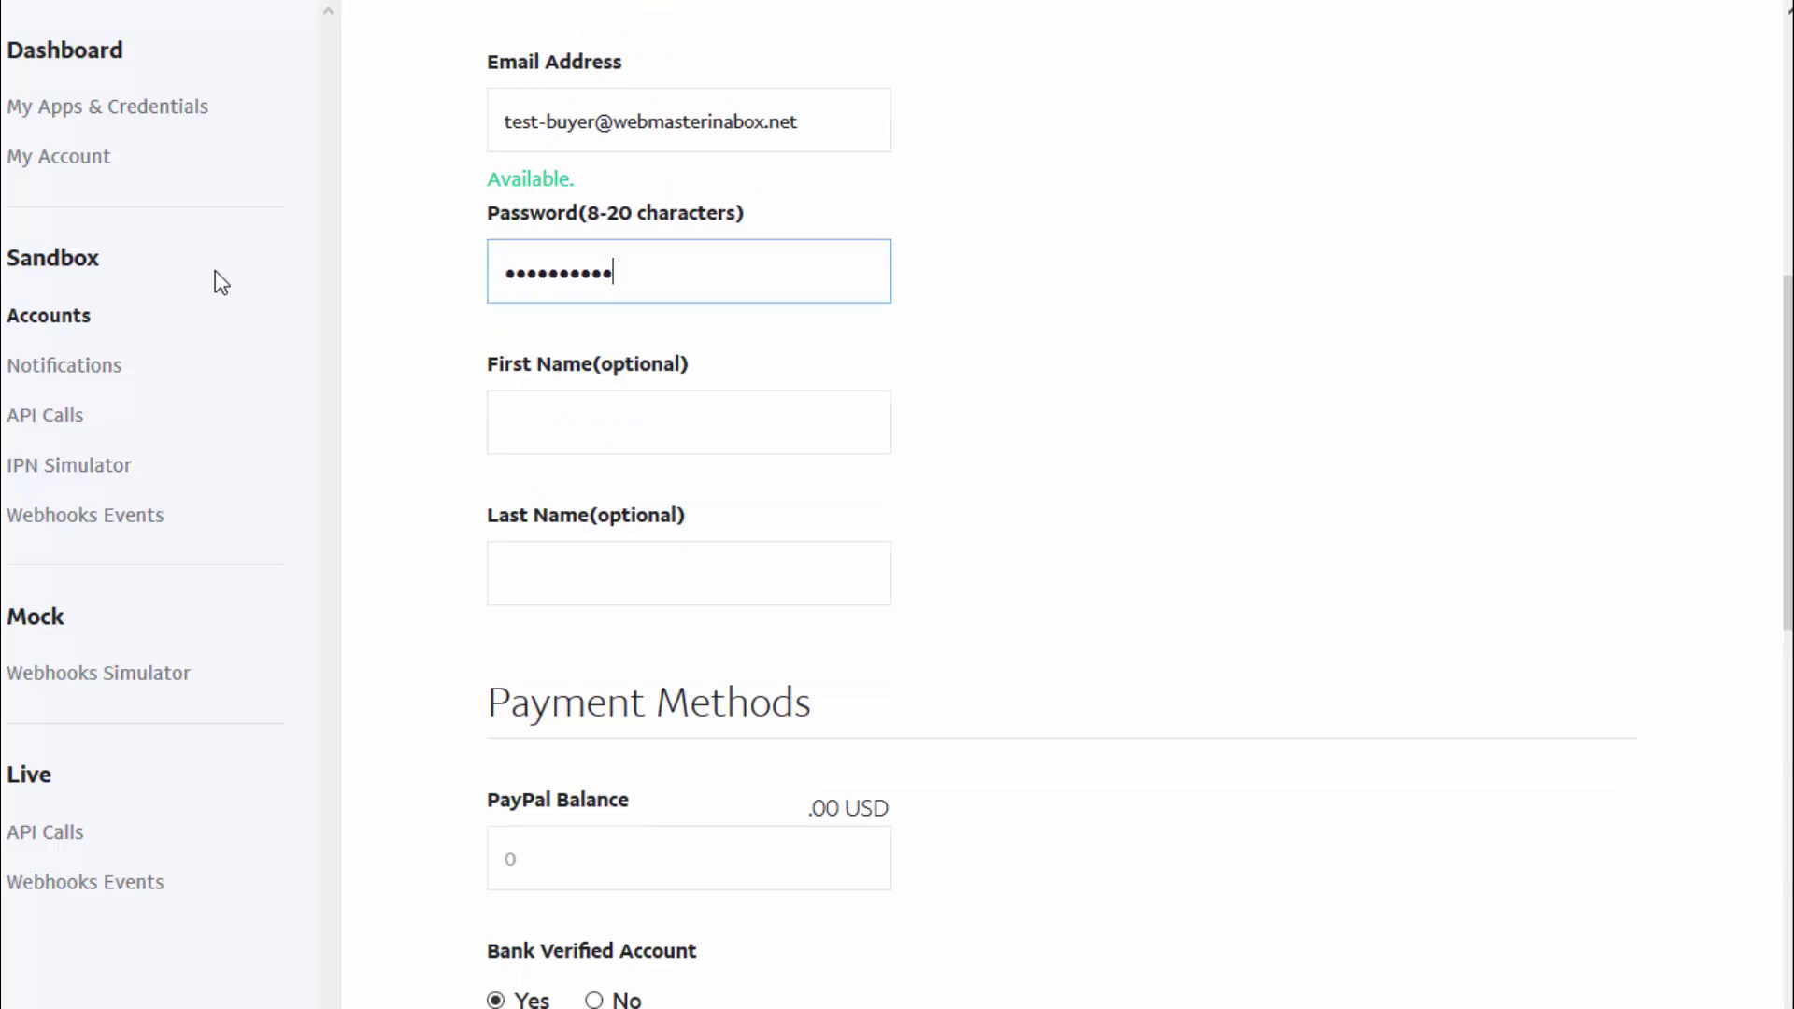
pyautogui.click(586, 413)
# Enter the buyer's first and last name, set PayPal Balance to 100000, and create the account
pyautogui.press('Tab')
pyautogui.scroll(-6, 669, 430)
pyautogui.click(507, 273)
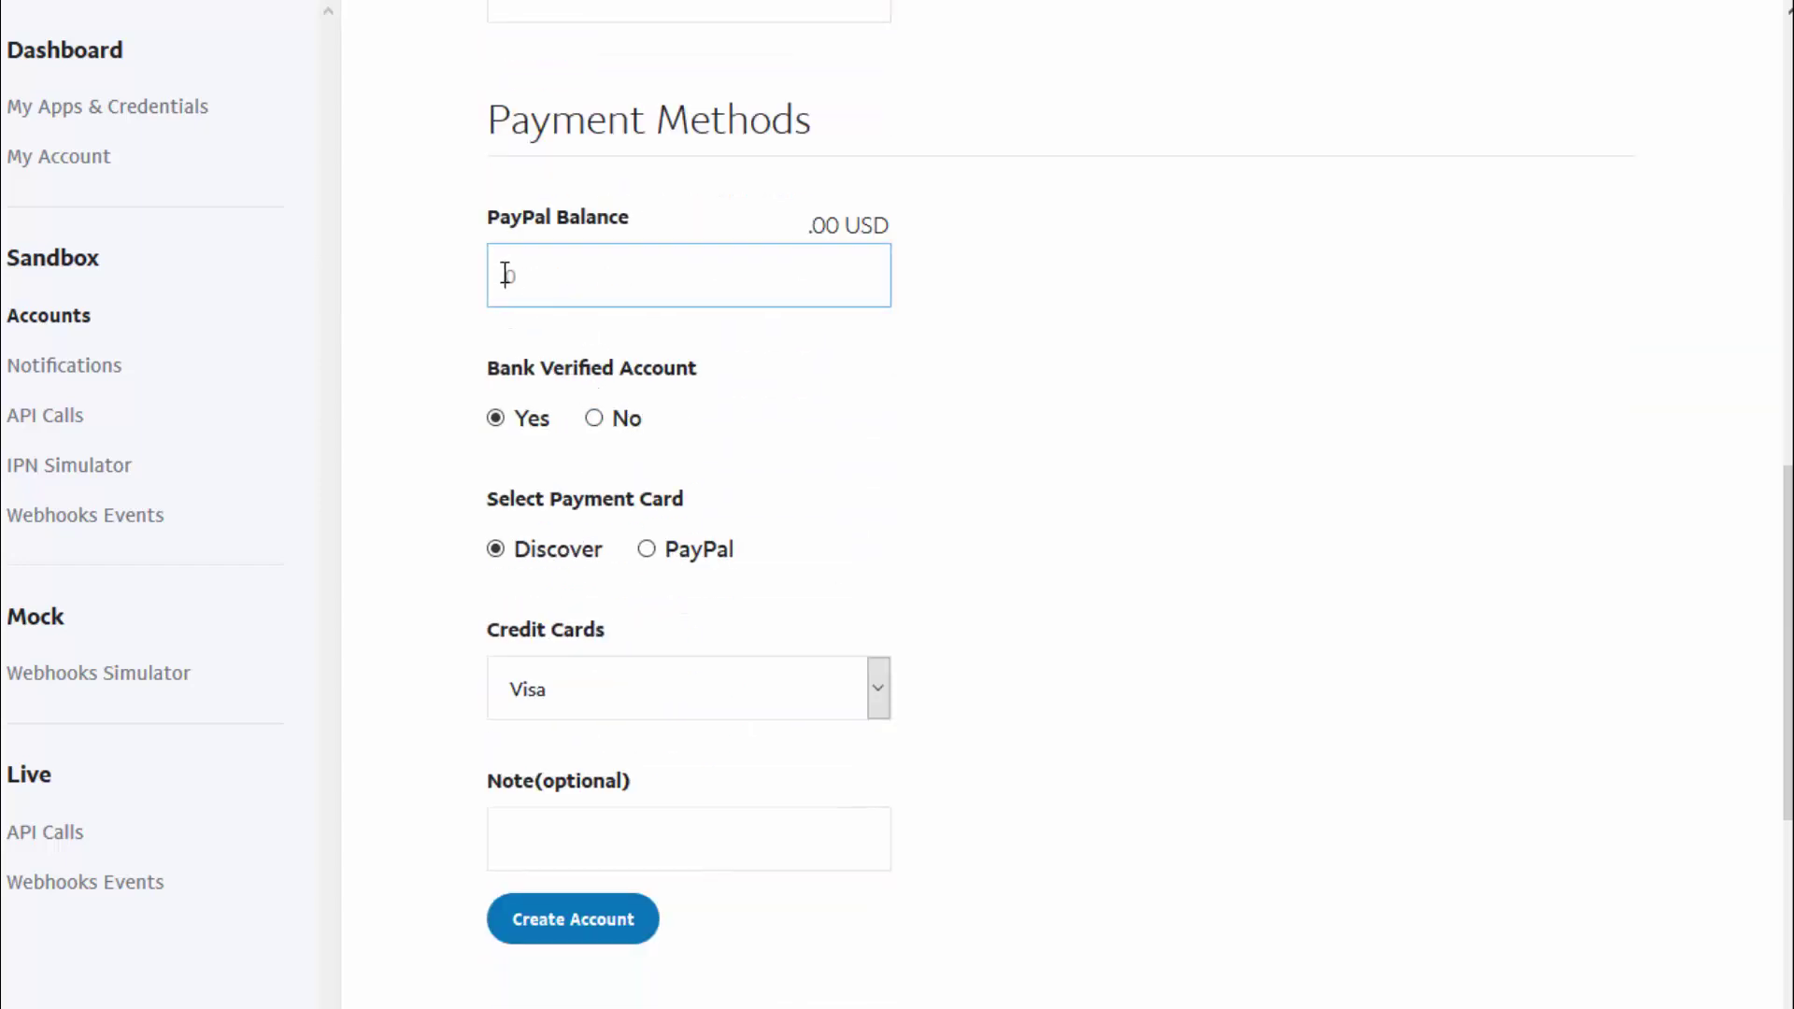
pyautogui.write('100000')
pyautogui.scroll(-2, 955, 744)
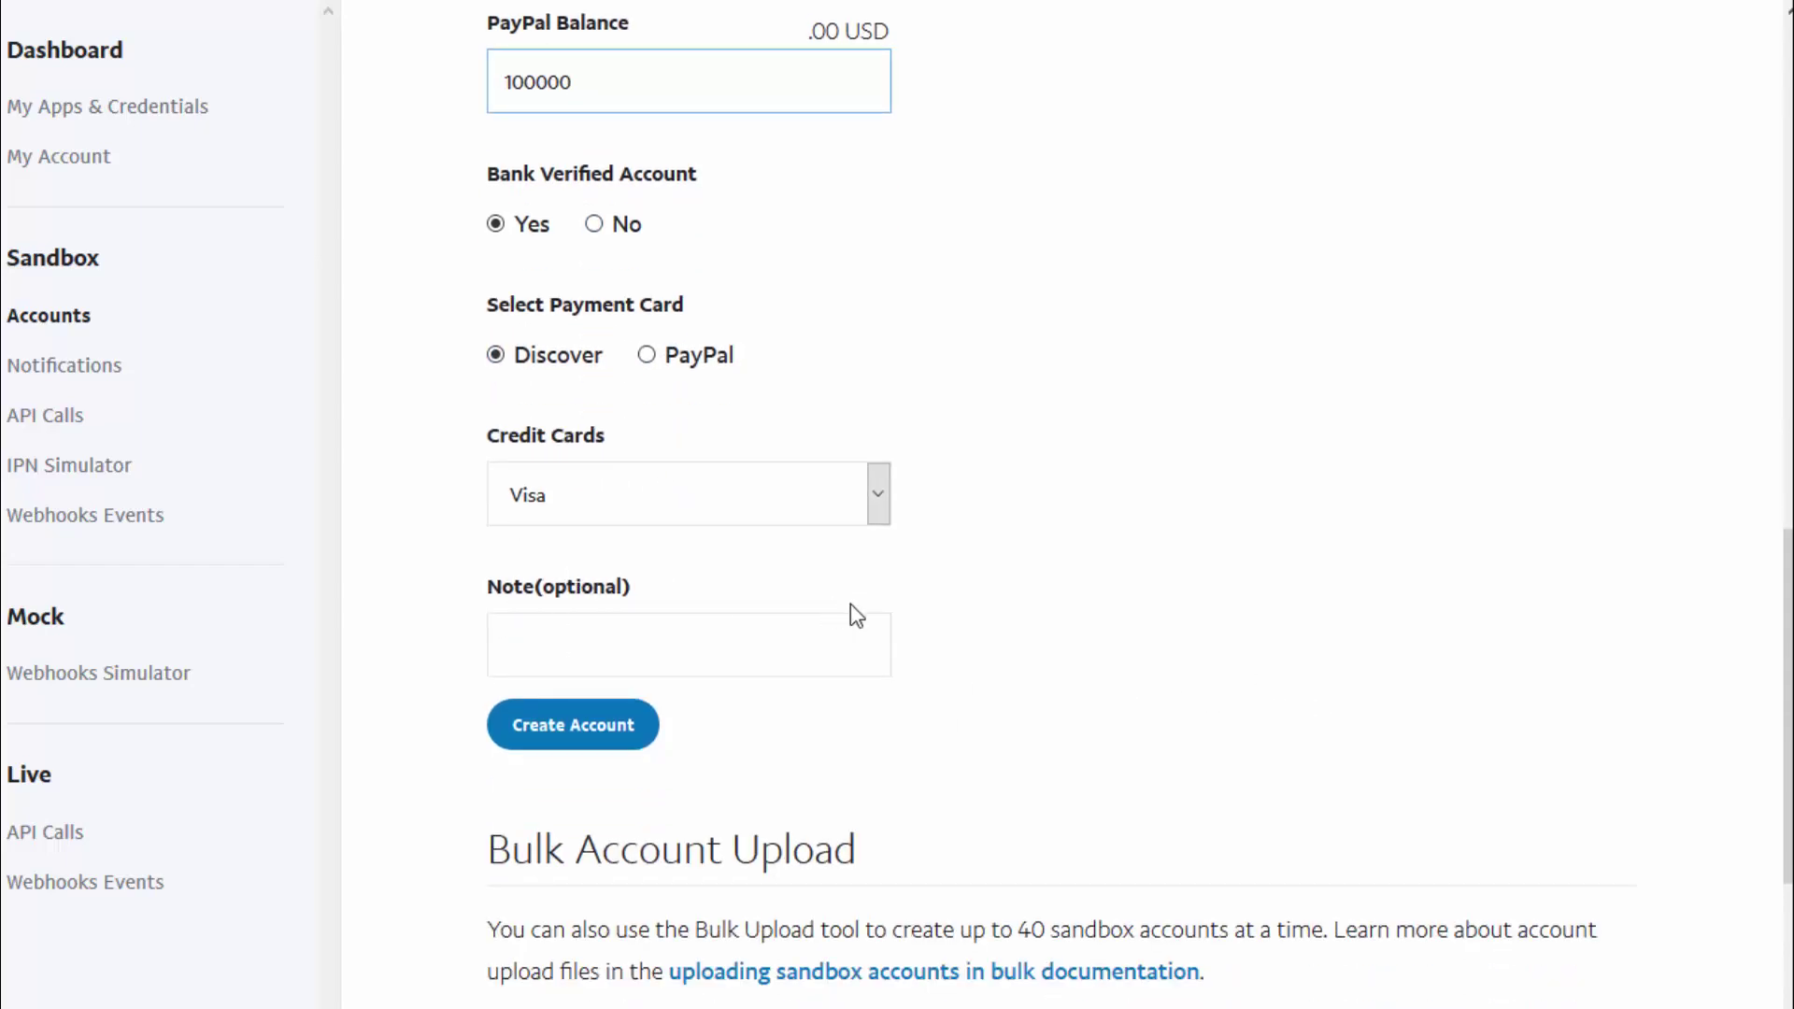
pyautogui.click(629, 708)
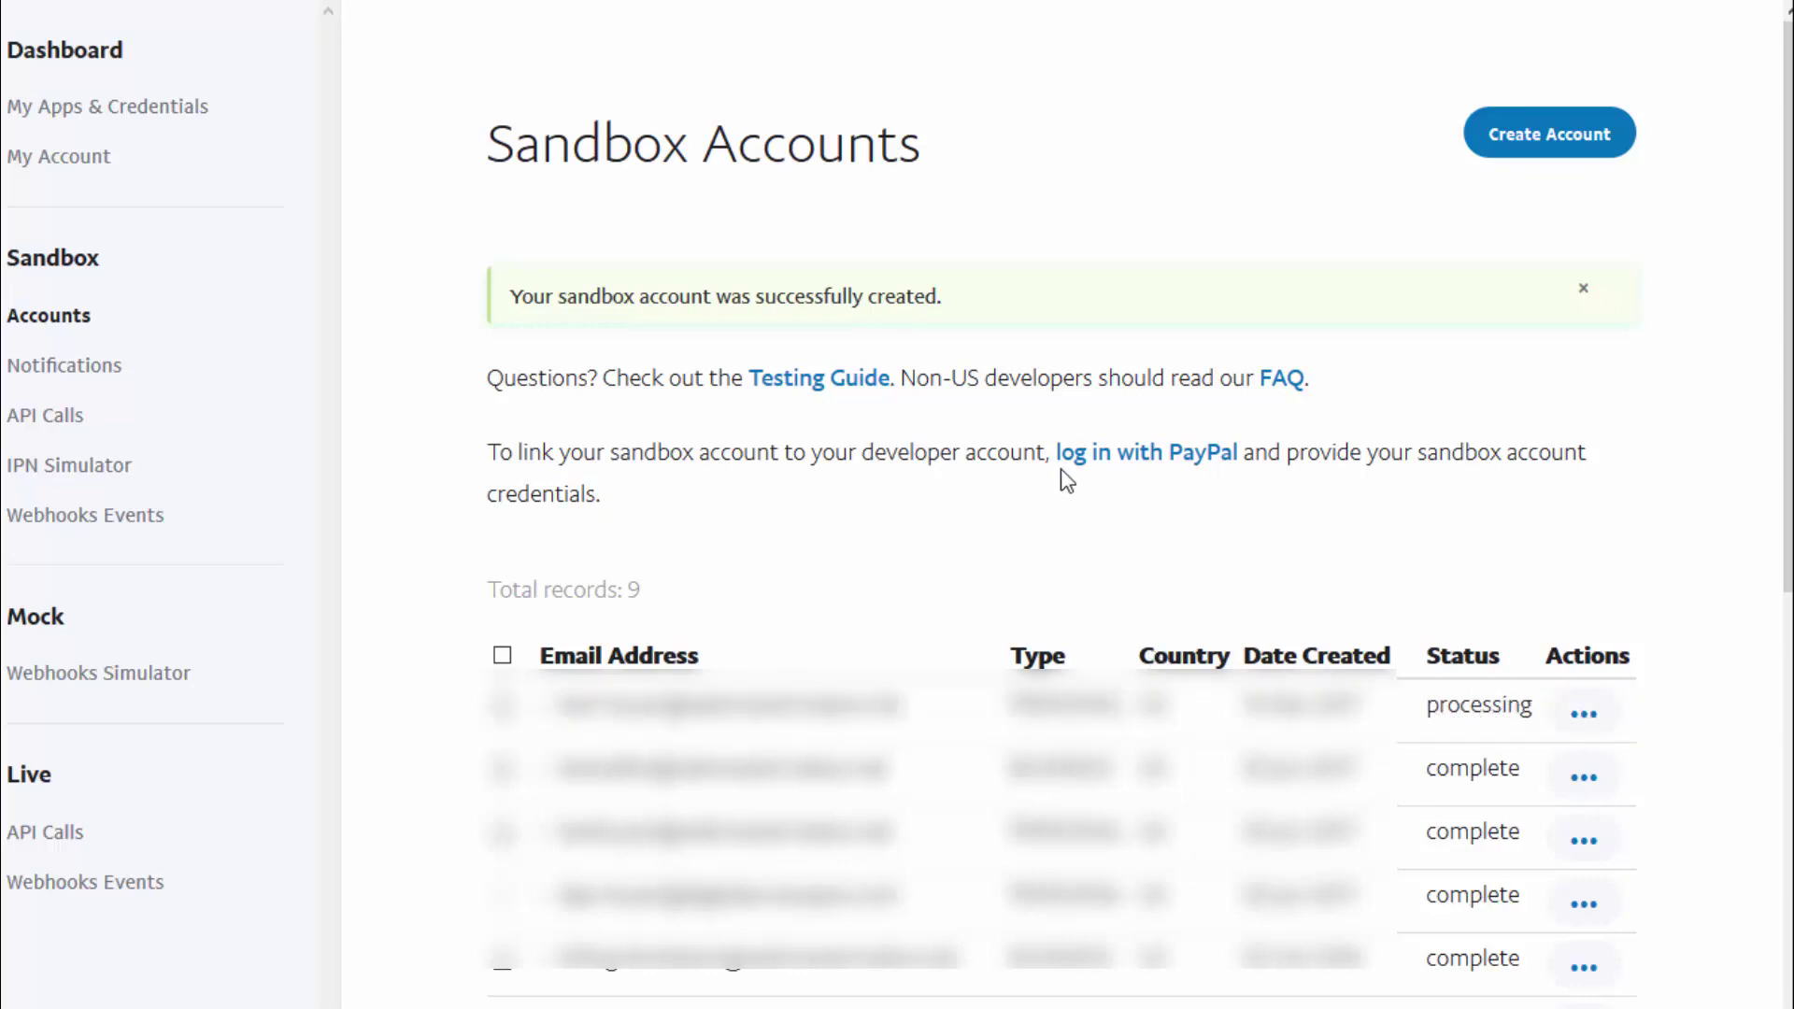
# Begin another sandbox account and change 'buyer' to 'seller' in the autofilled test e-mail
pyautogui.click(1495, 142)
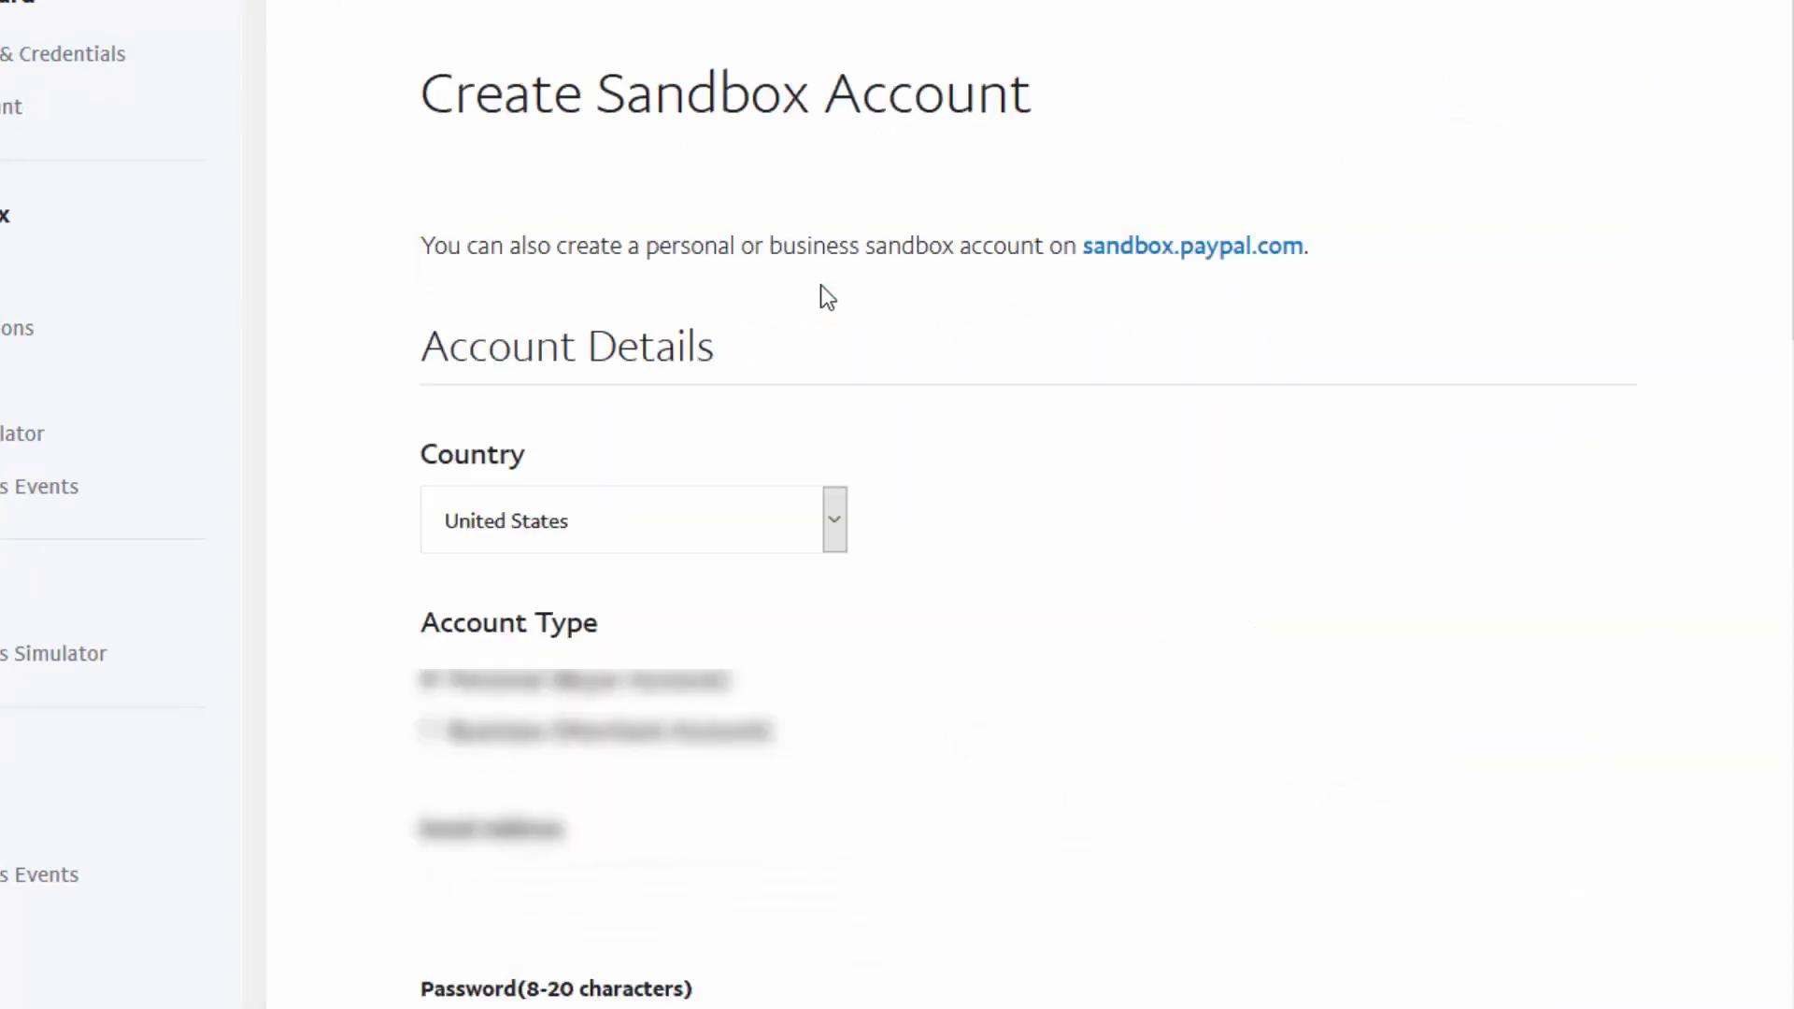
pyautogui.scroll(-2, 781, 440)
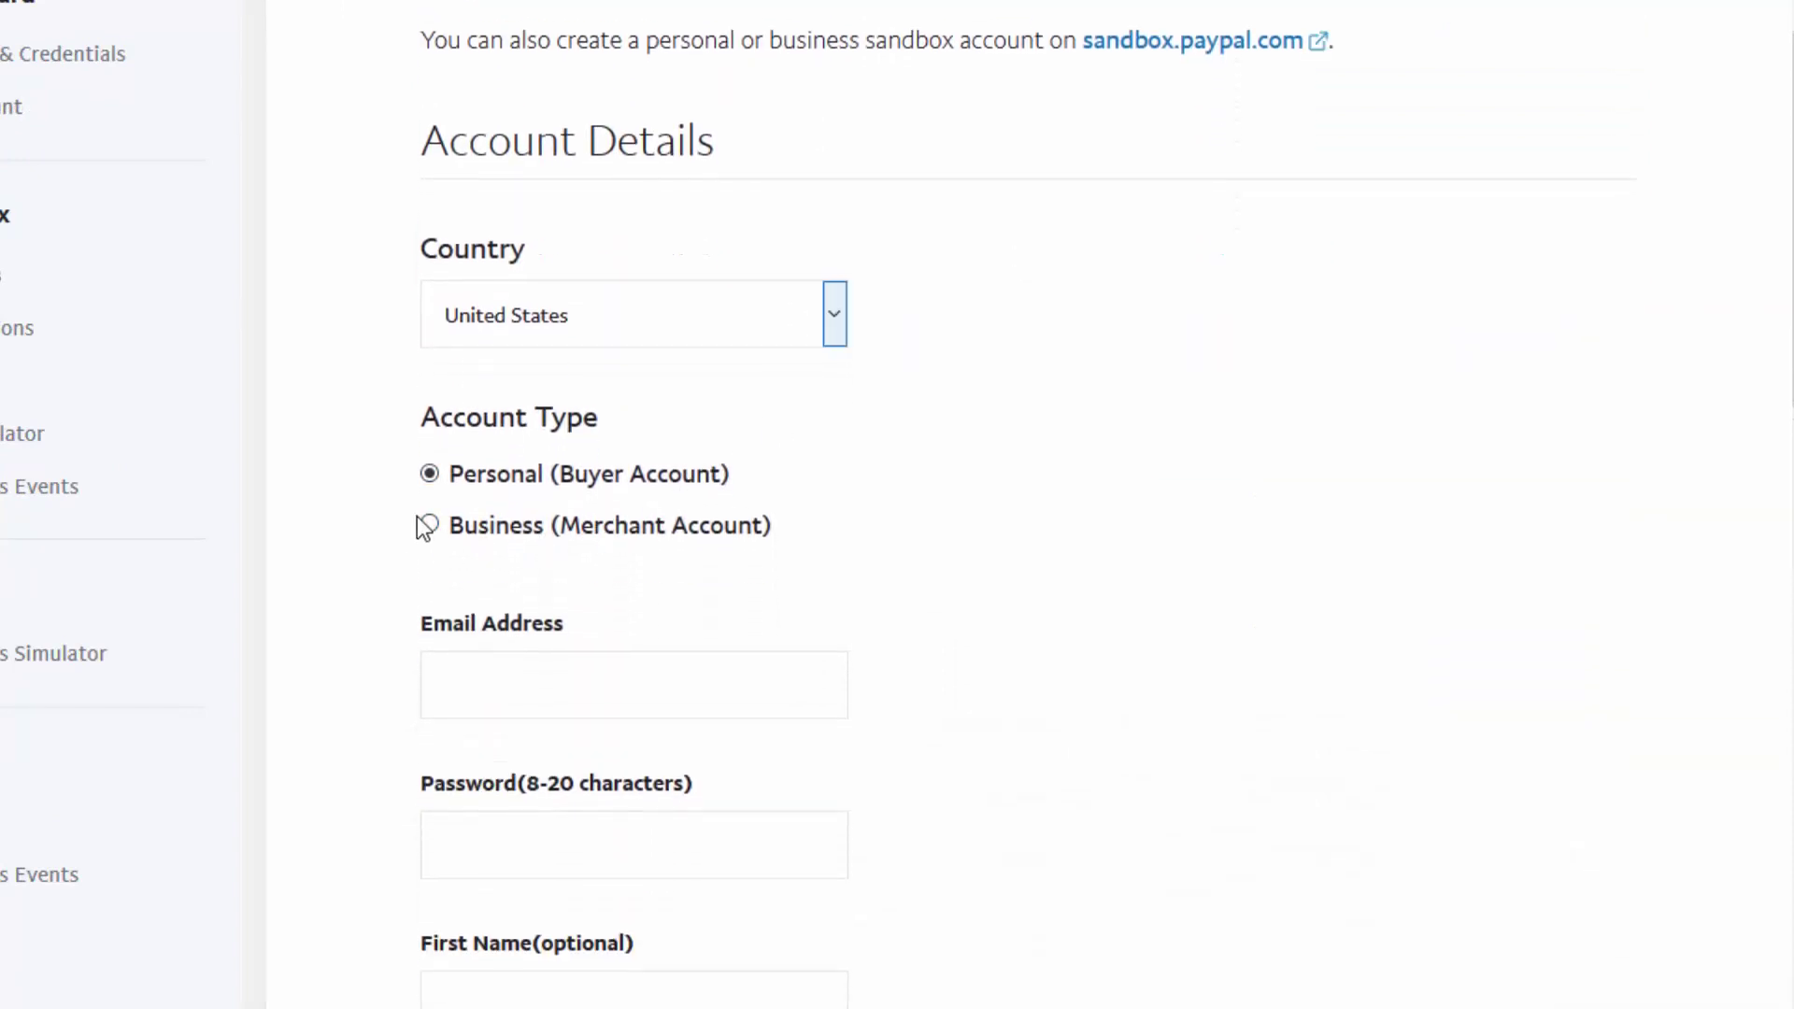
pyautogui.scroll(-2, 520, 548)
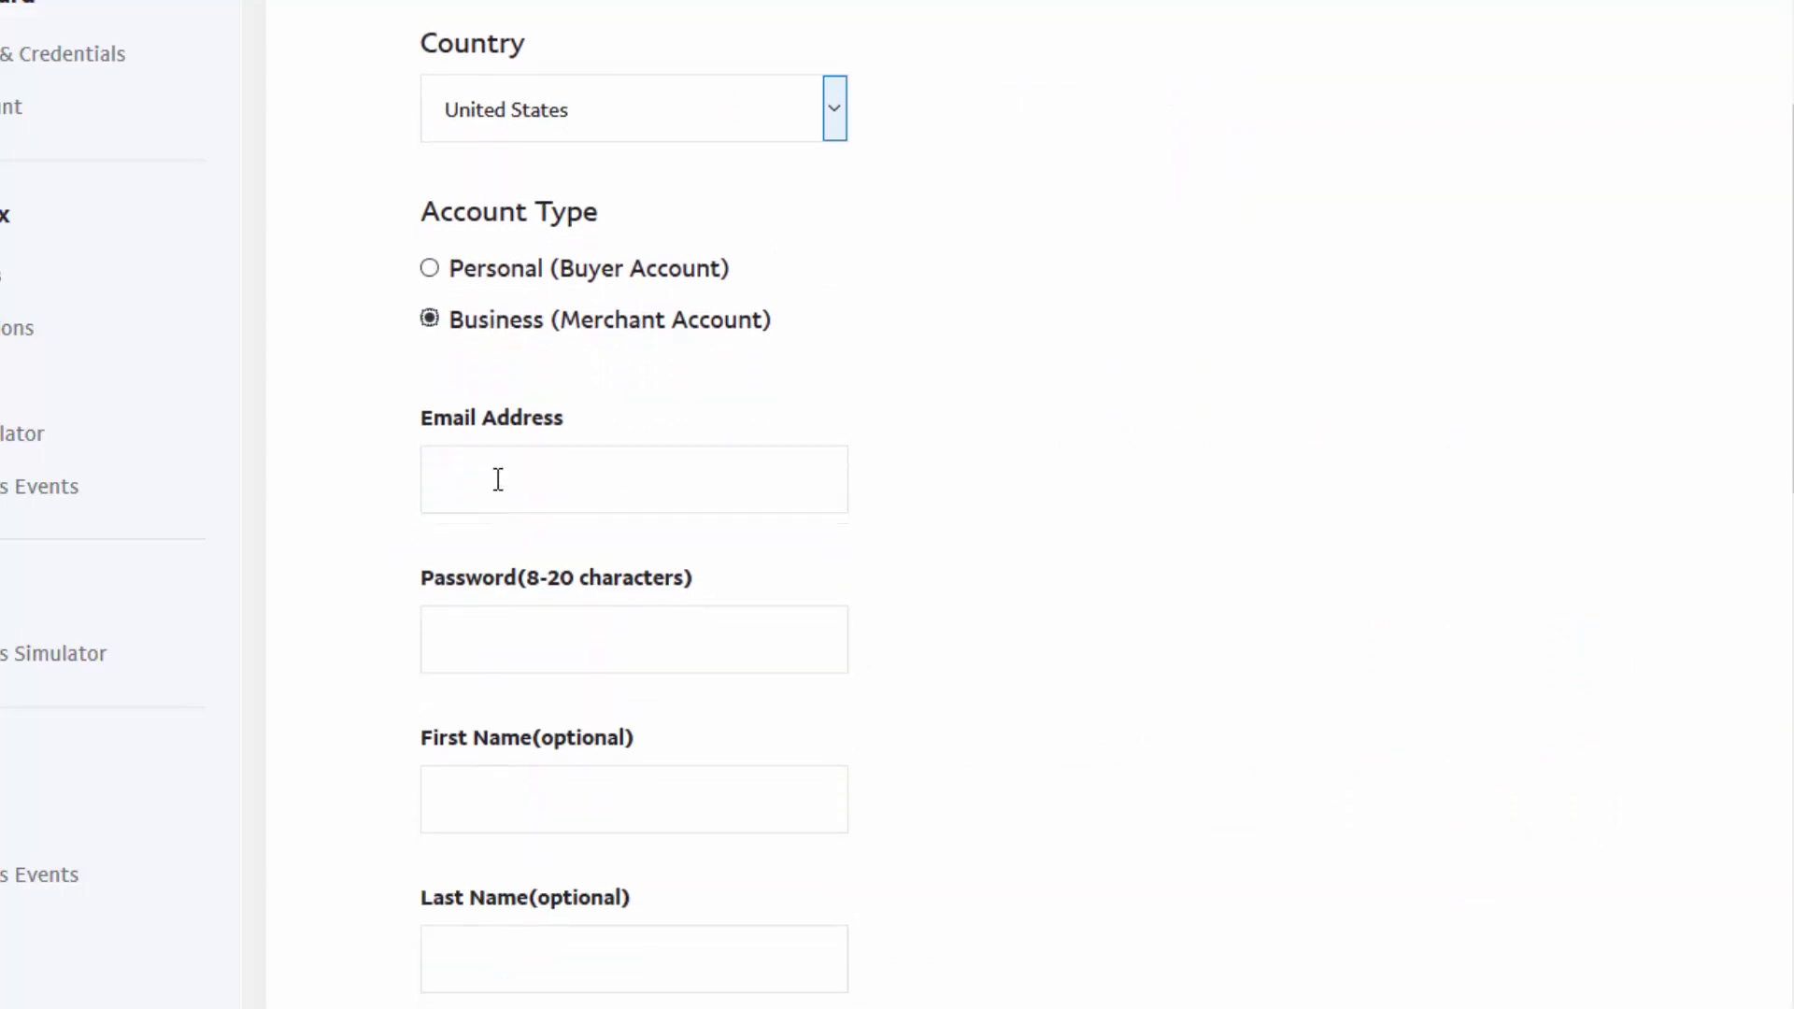
pyautogui.click(498, 479)
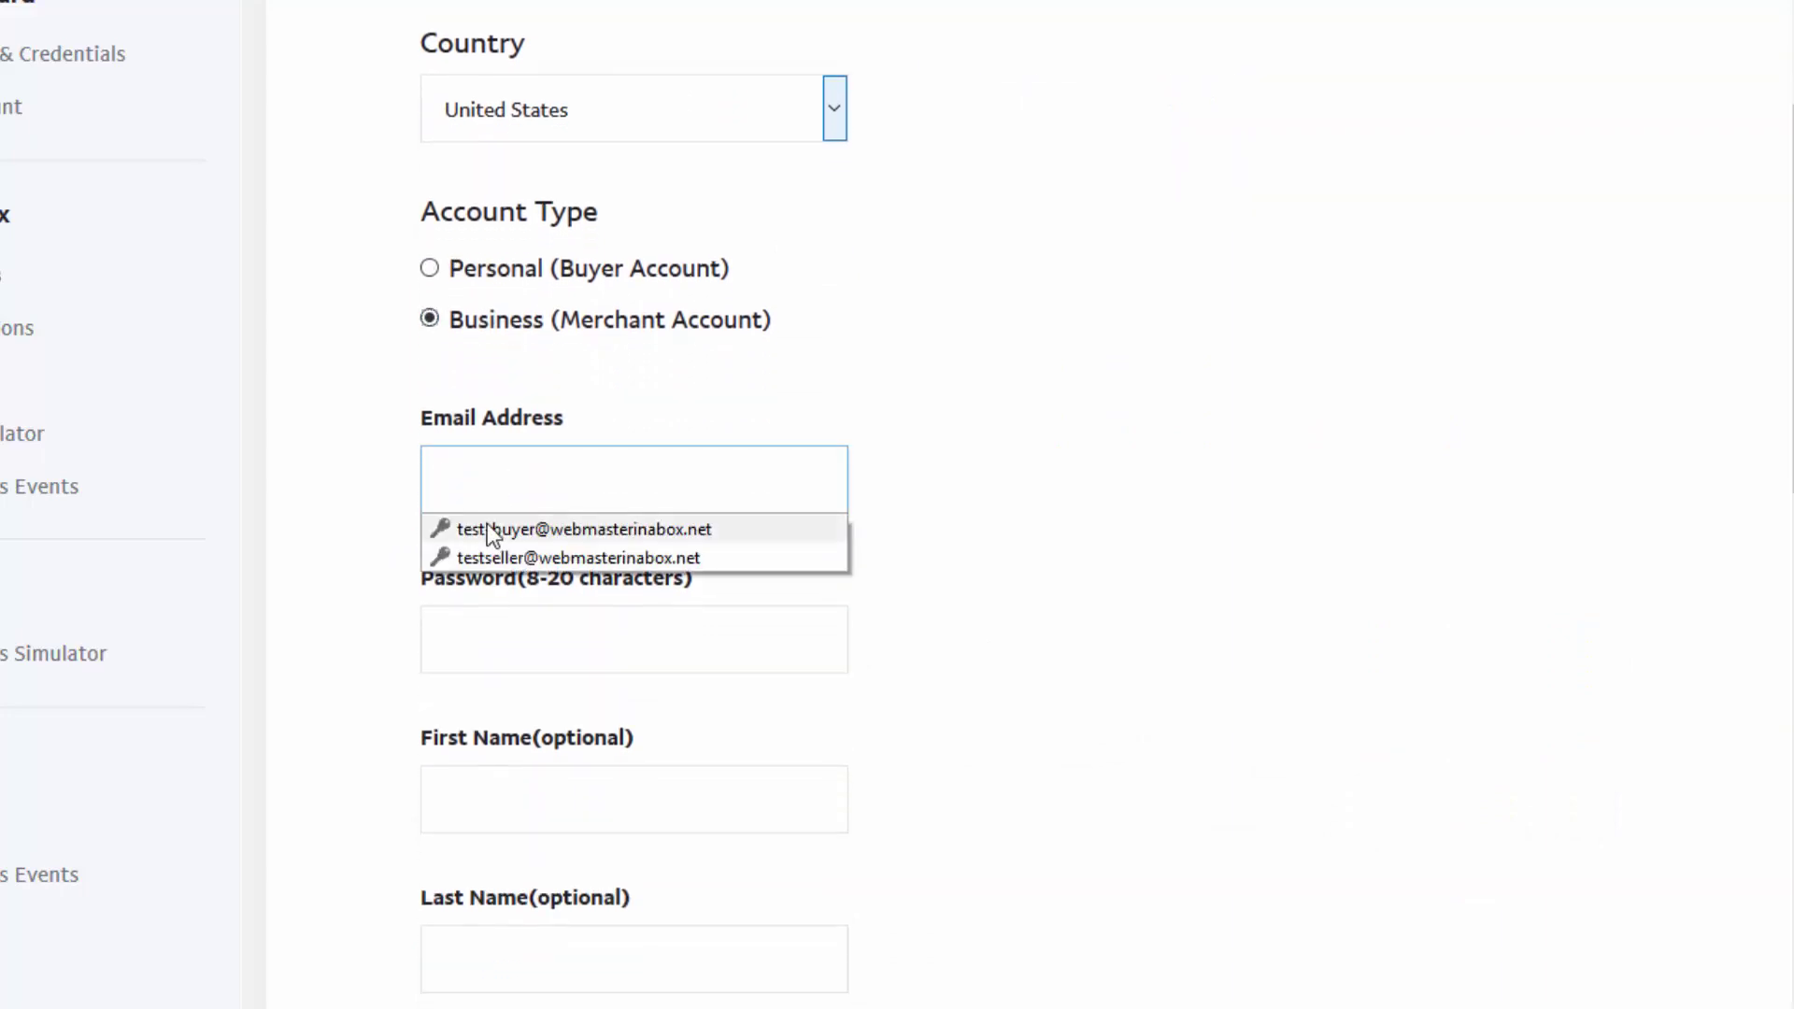
pyautogui.click(485, 529)
pyautogui.click(501, 483)
pyautogui.doubleClick(536, 487)
pyautogui.write('seller')
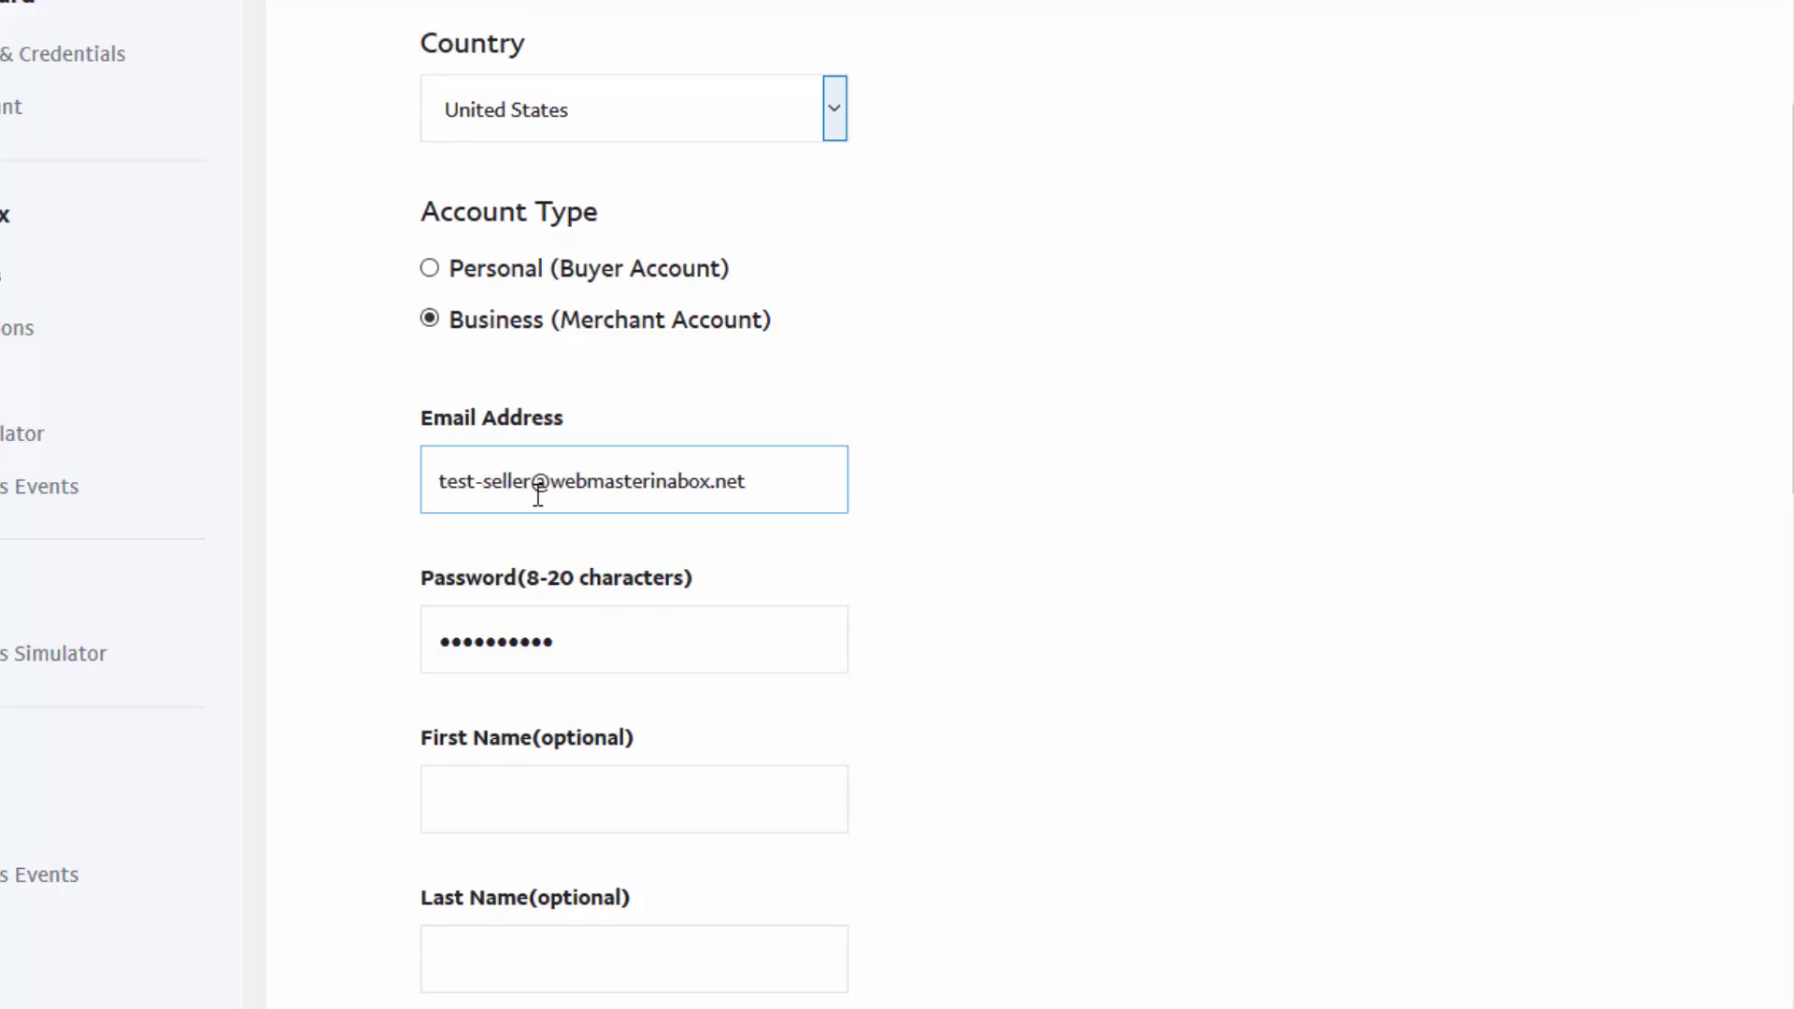
# Replace the password, set PayPal Balance to 1000000, and create the merchant sandbox account
pyautogui.click(1023, 697)
pyautogui.doubleClick(637, 641)
pyautogui.write('password12')
pyautogui.scroll(-4, 439, 305)
pyautogui.click(522, 379)
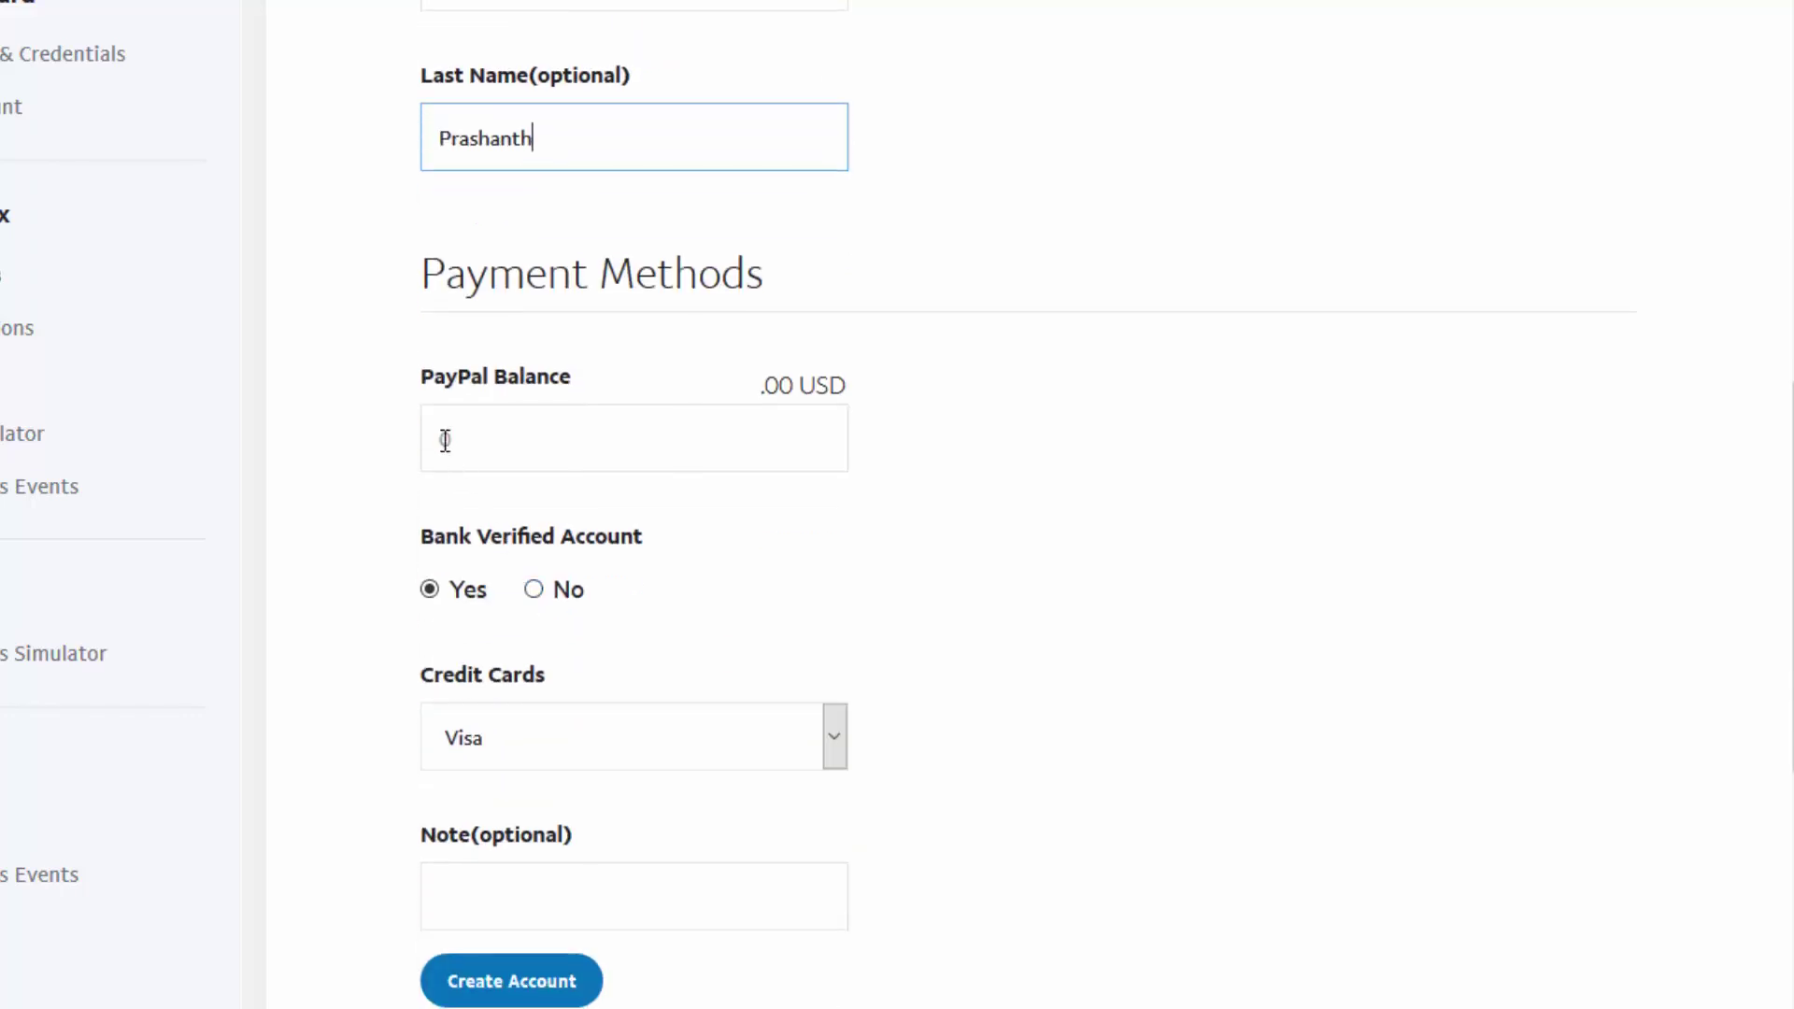
pyautogui.click(440, 437)
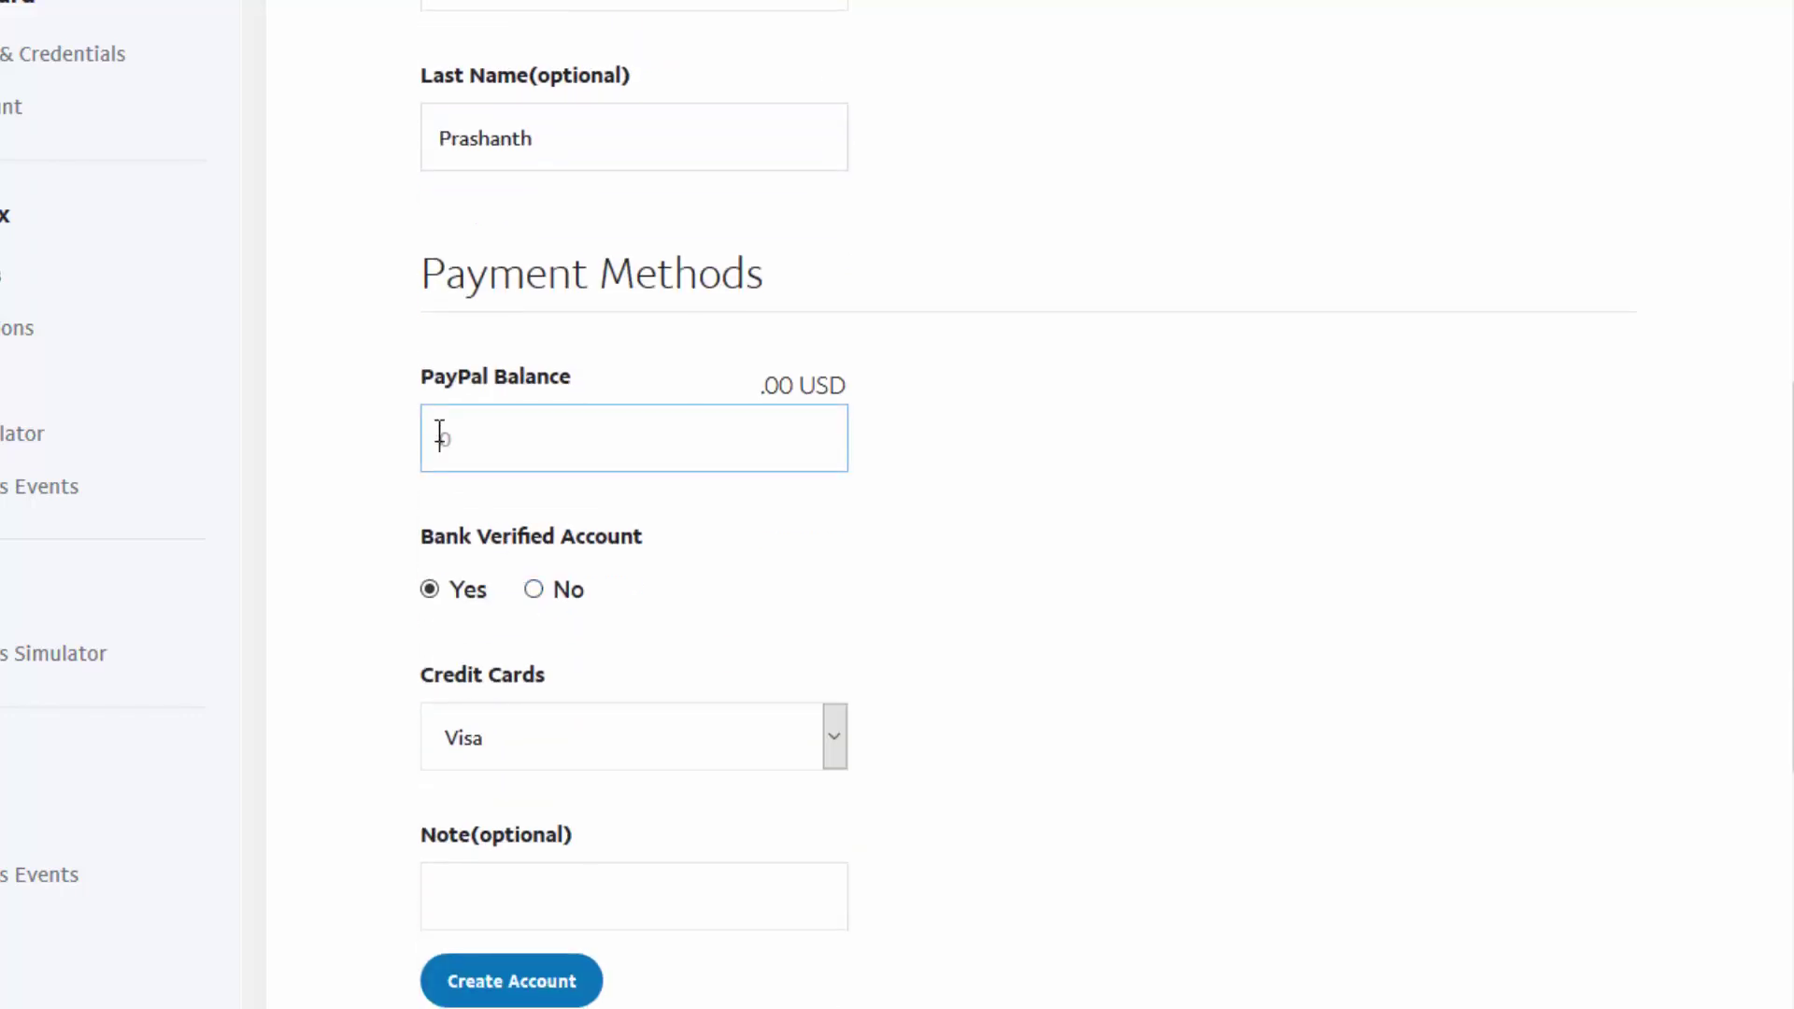
pyautogui.write('1000000')
pyautogui.scroll(-2, 592, 797)
pyautogui.click(589, 795)
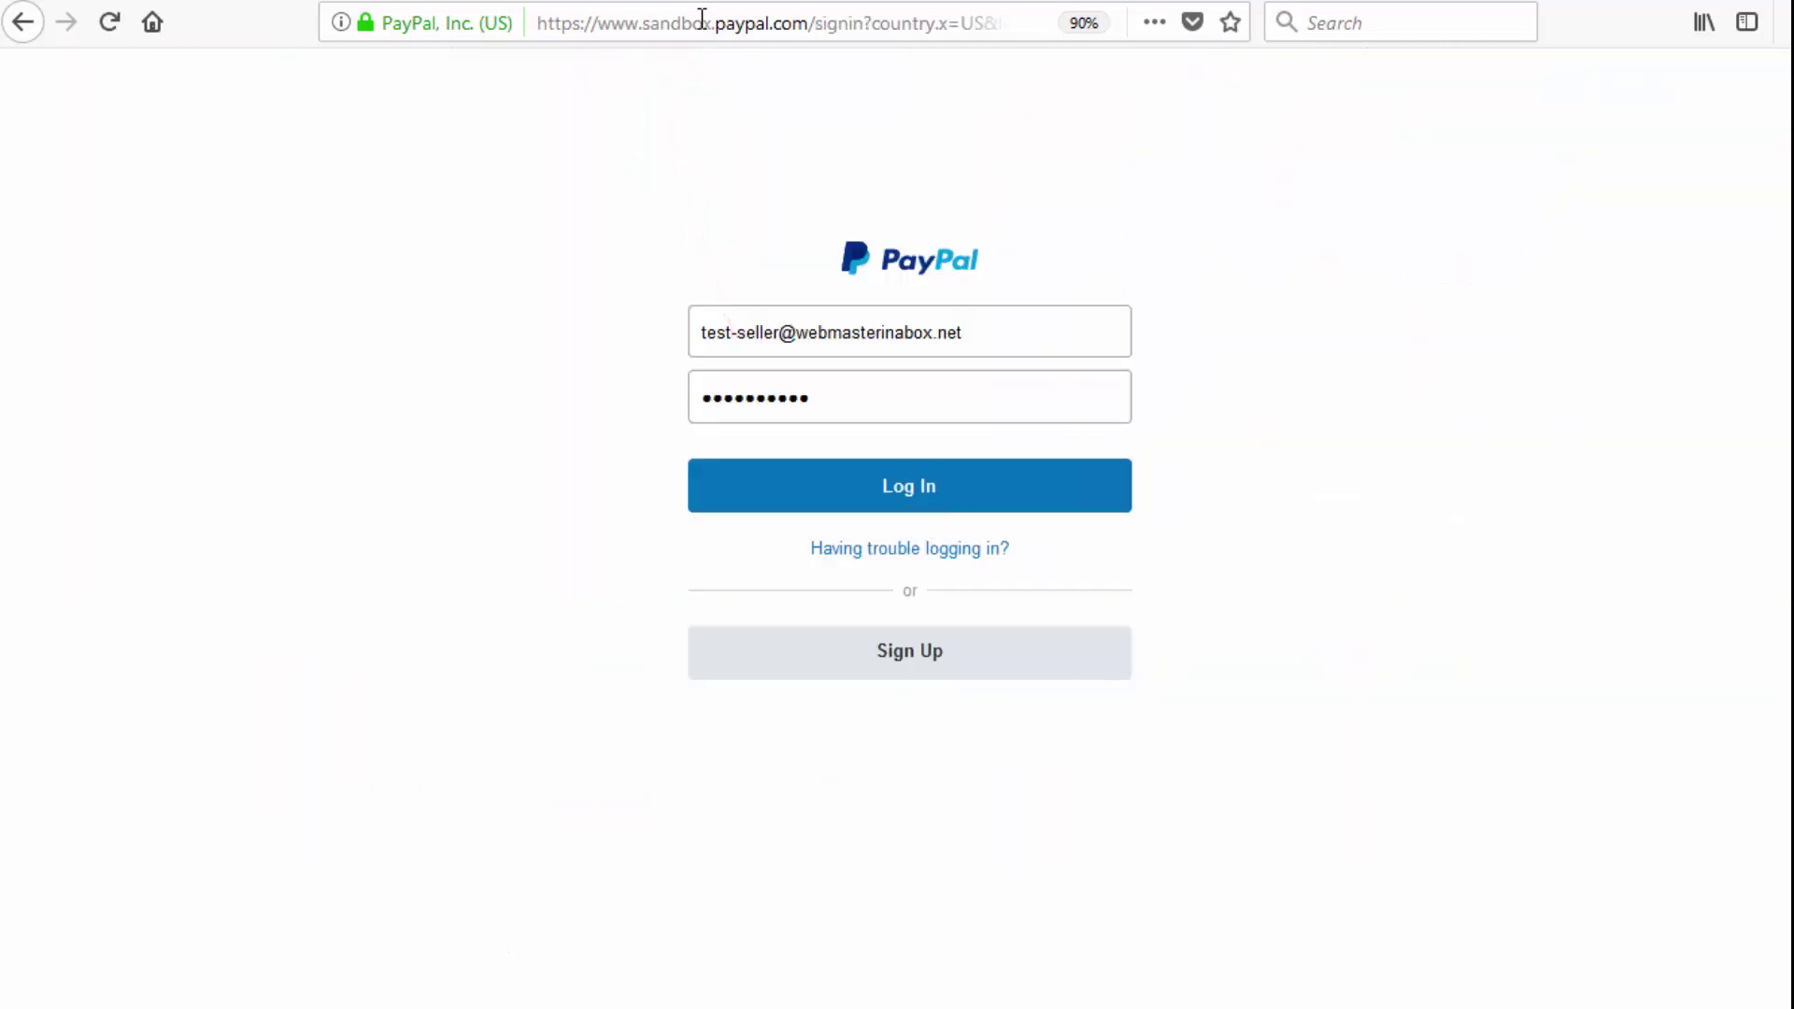
# Sign in as the test seller and go through Profile settings and My selling tools to API access
pyautogui.press('Return')
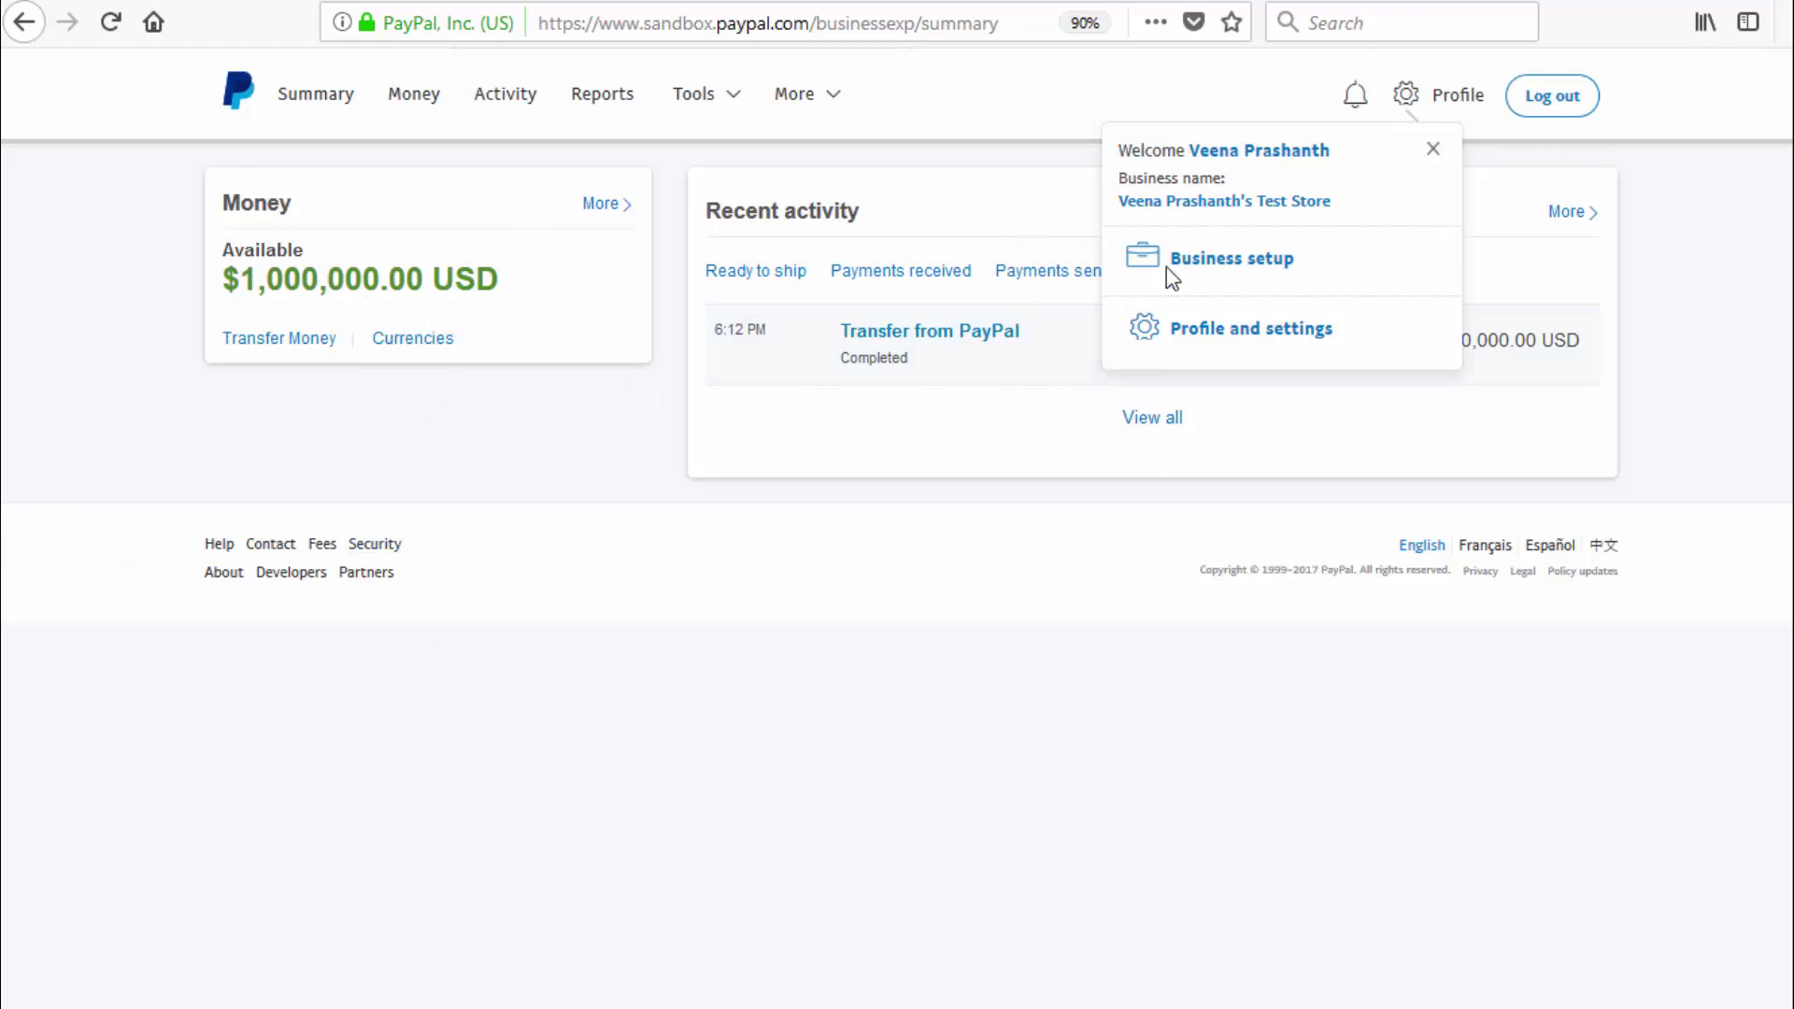
pyautogui.click(1261, 332)
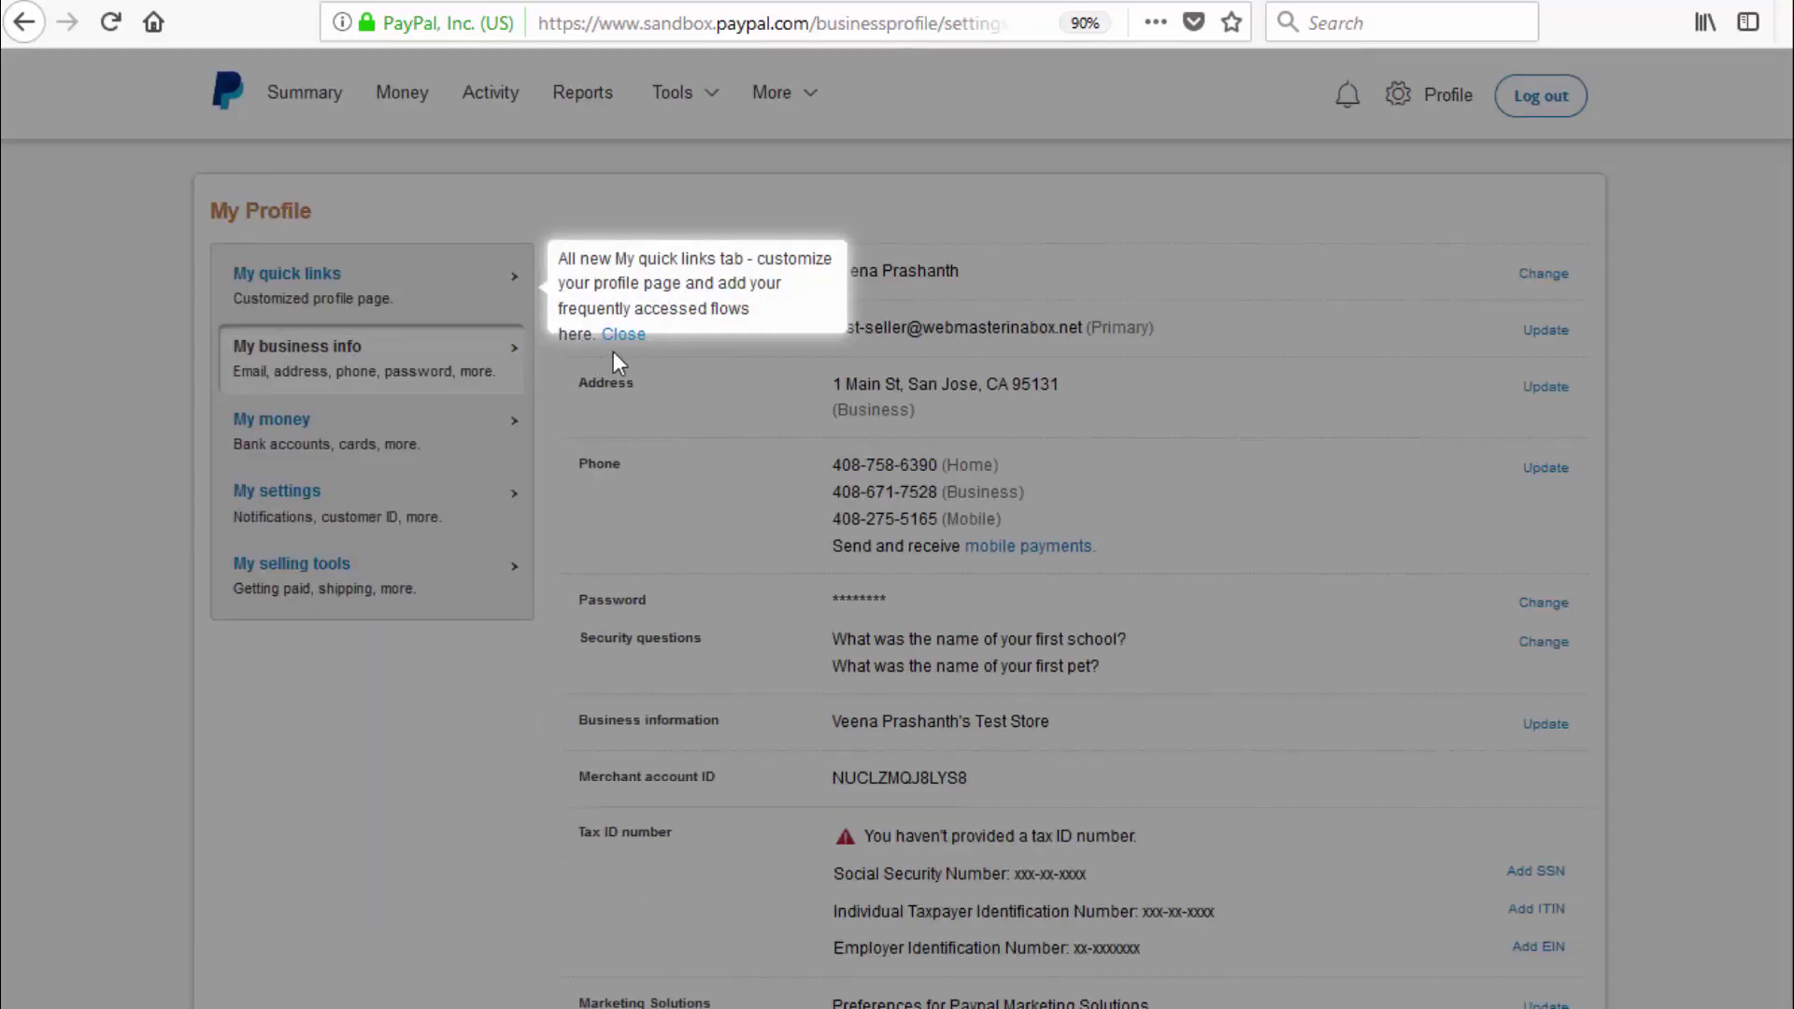
pyautogui.click(622, 334)
pyautogui.click(299, 563)
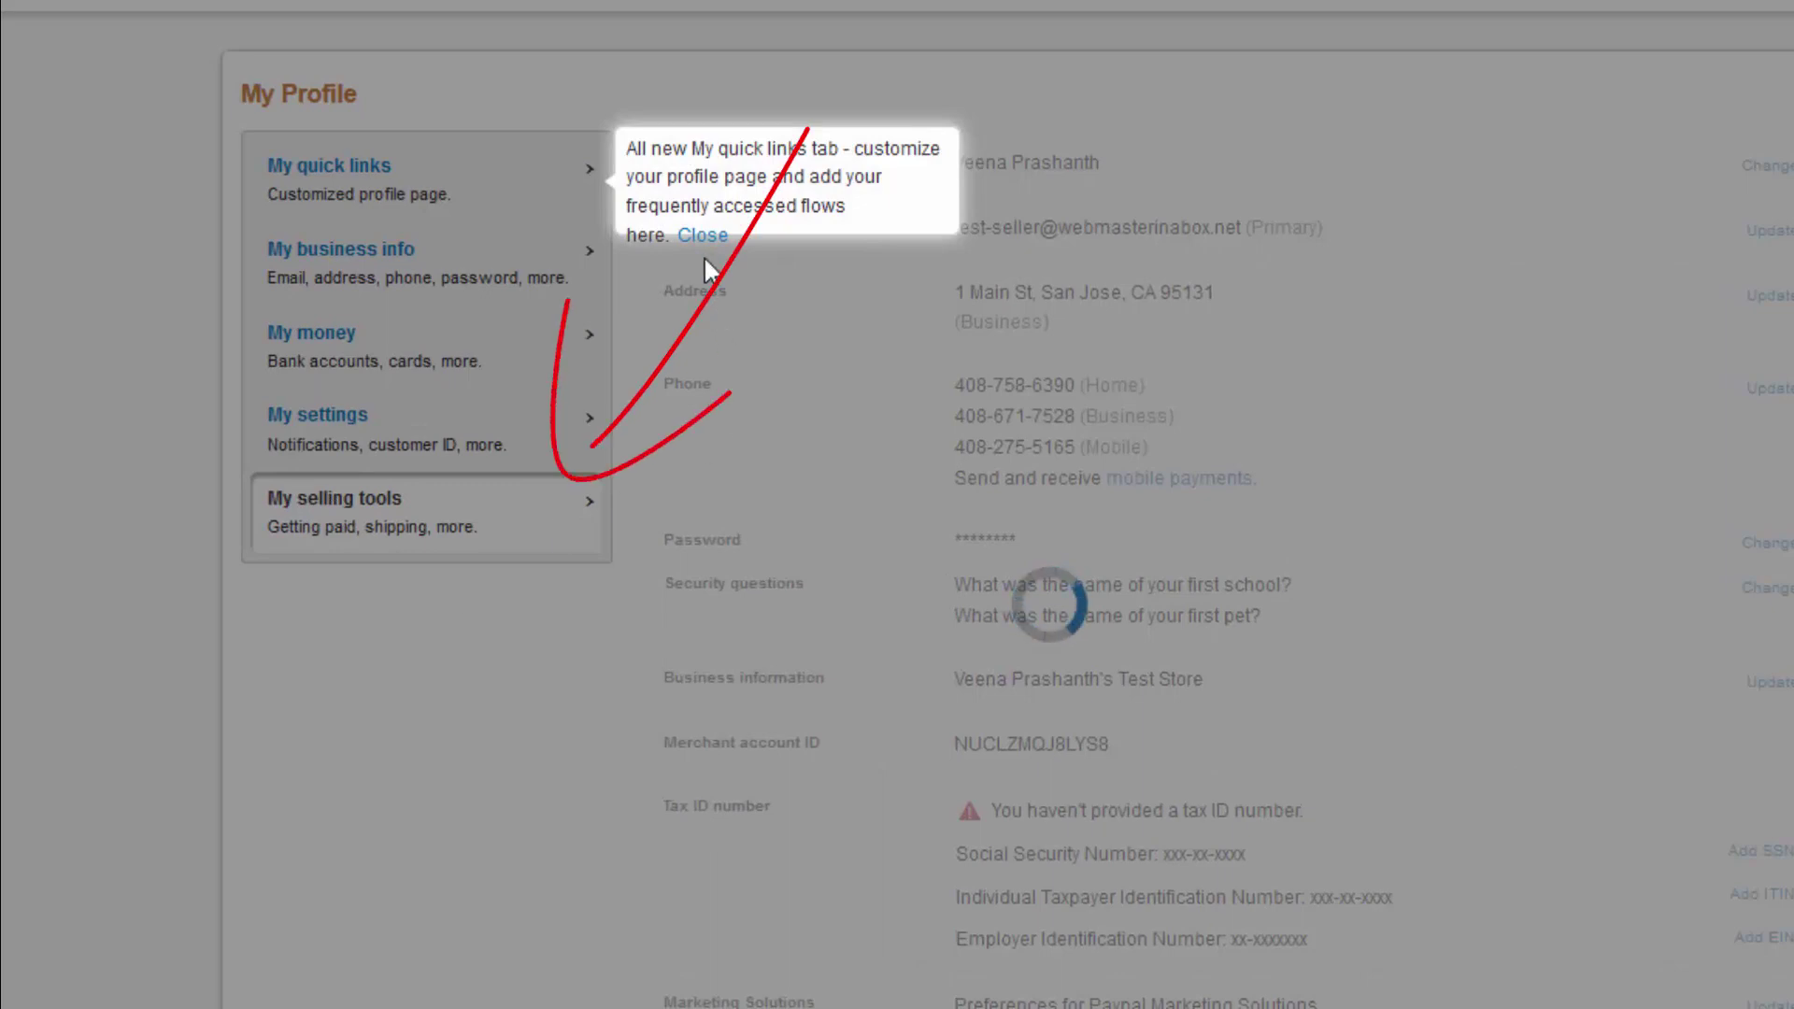
pyautogui.click(696, 237)
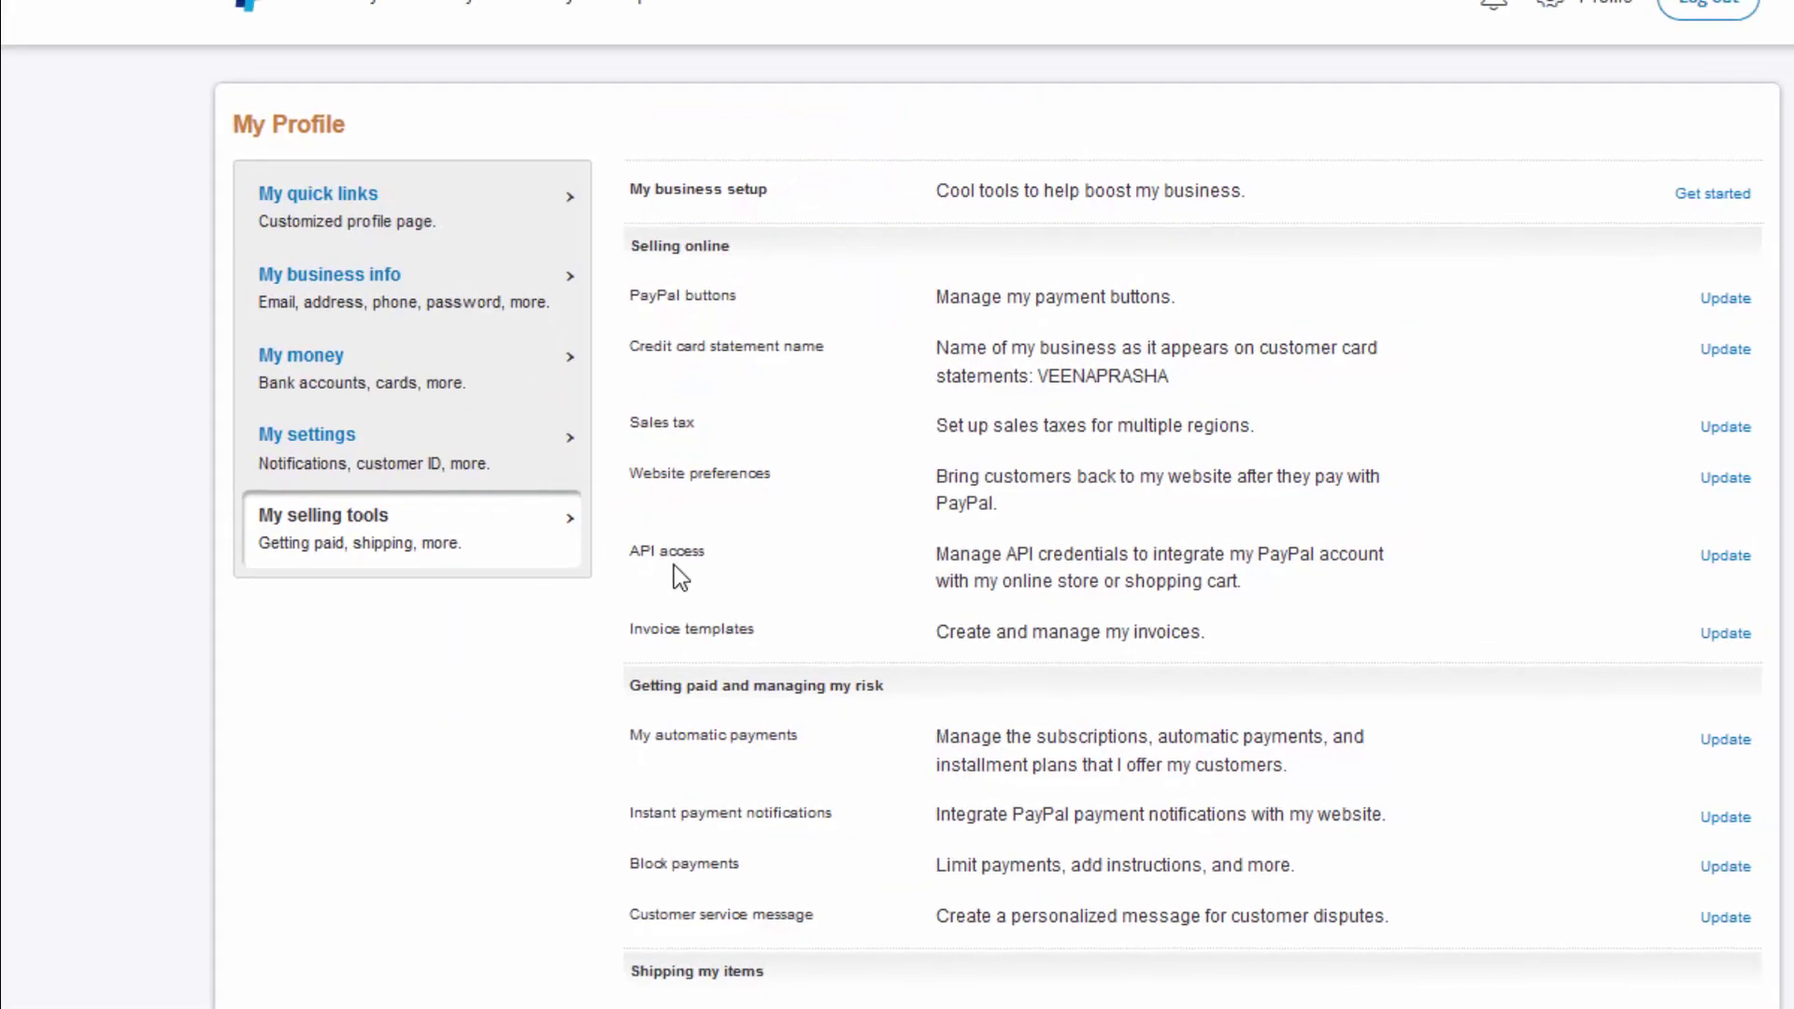
pyautogui.click(1641, 577)
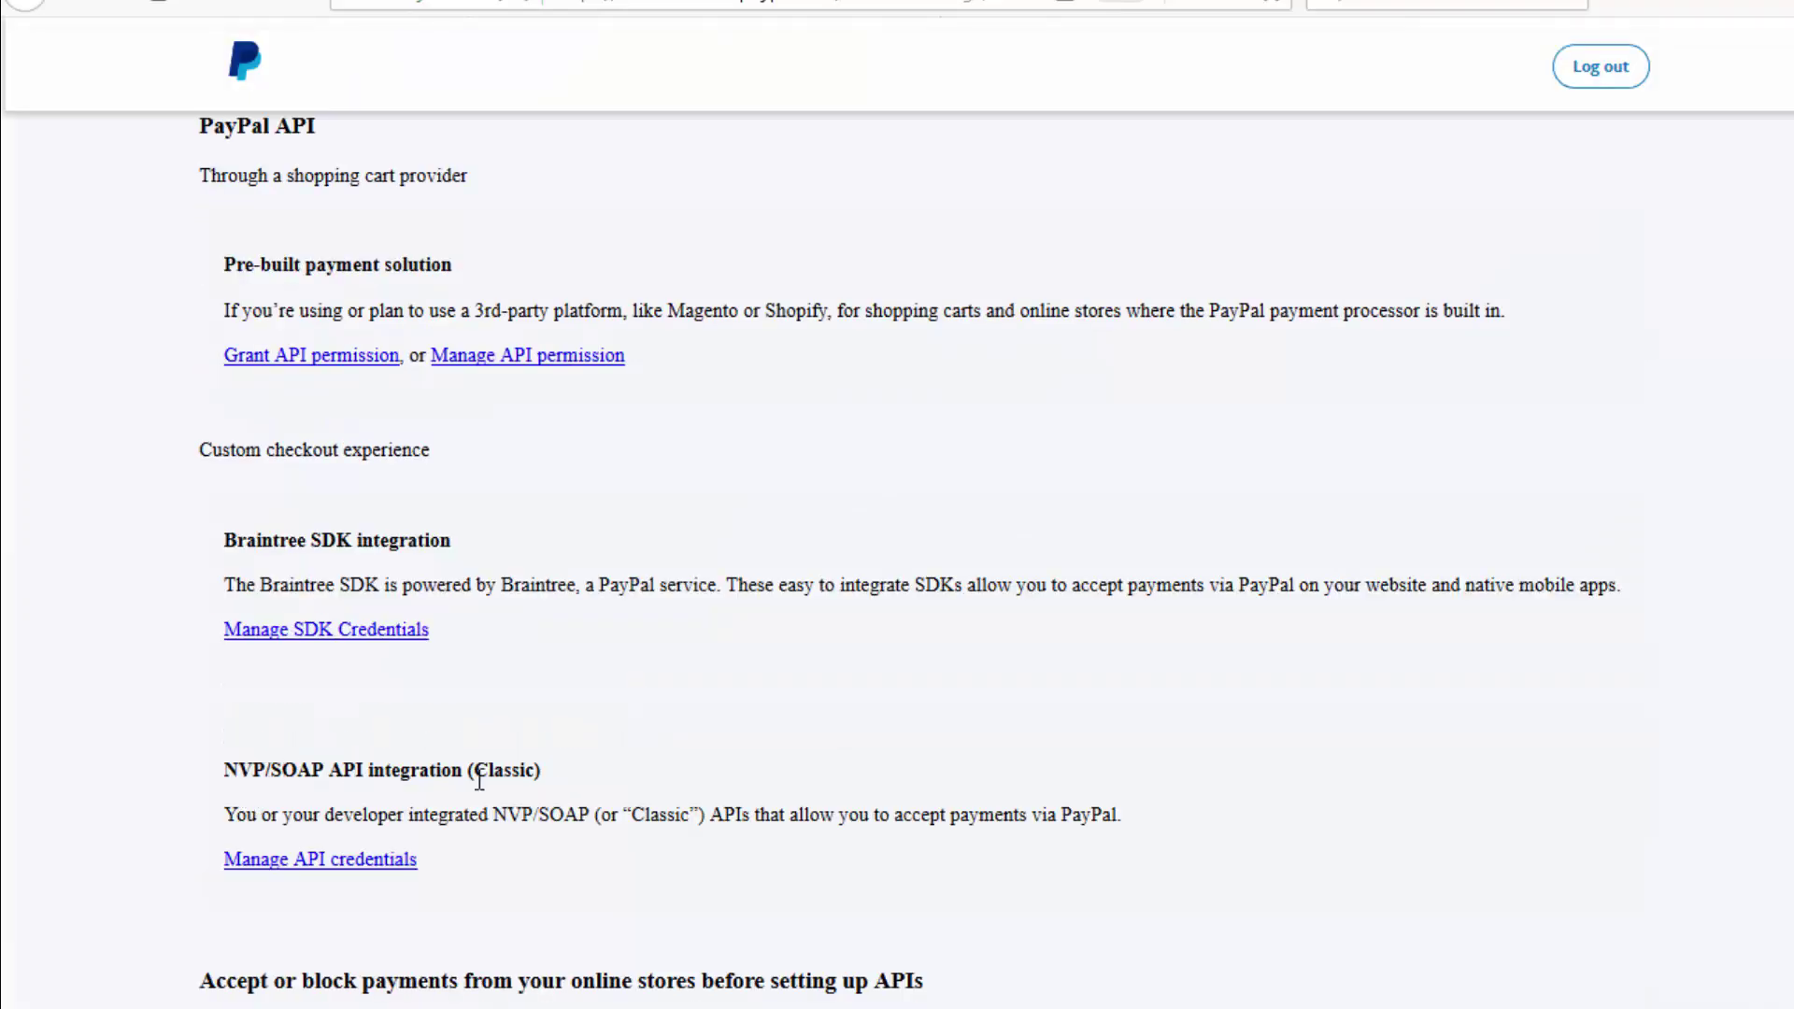
# Open Manage API credentials under NVP/SOAP API integration (Classic)
pyautogui.click(400, 859)
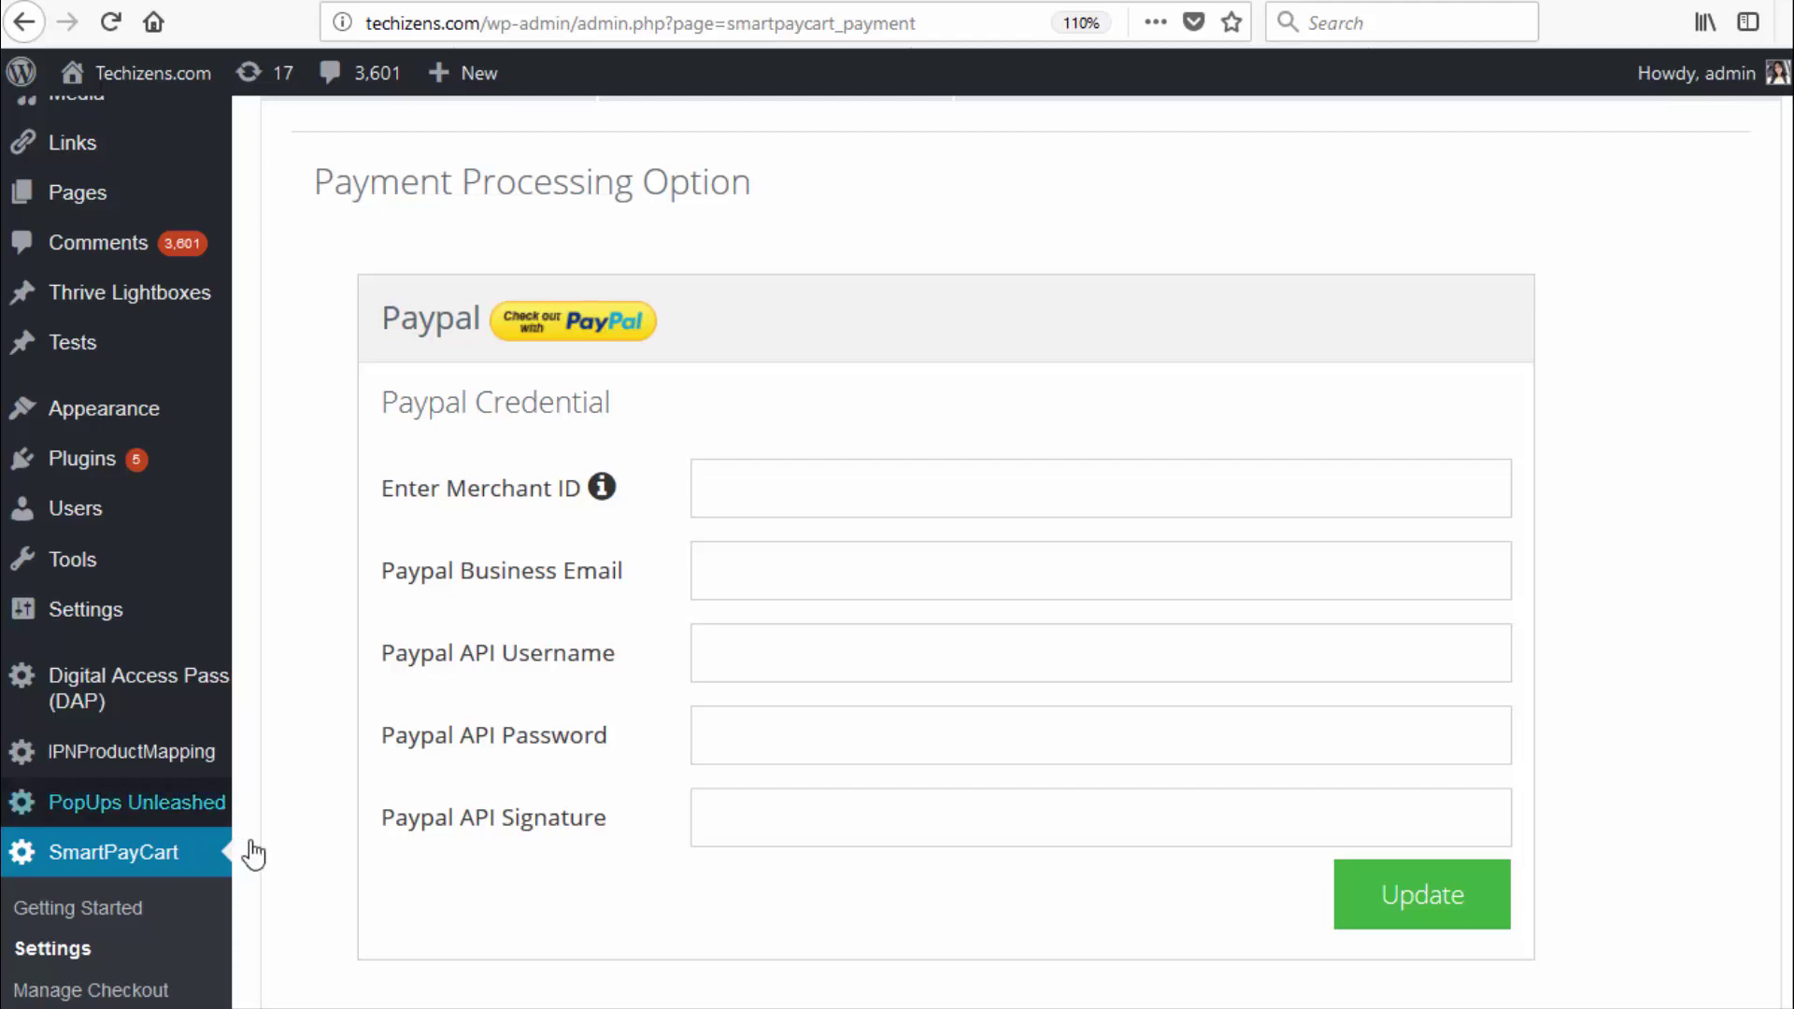
# Scroll through SmartPayCart settings to review the Sandbox Mode PayPal credential fields
pyautogui.scroll(2, 460, 352)
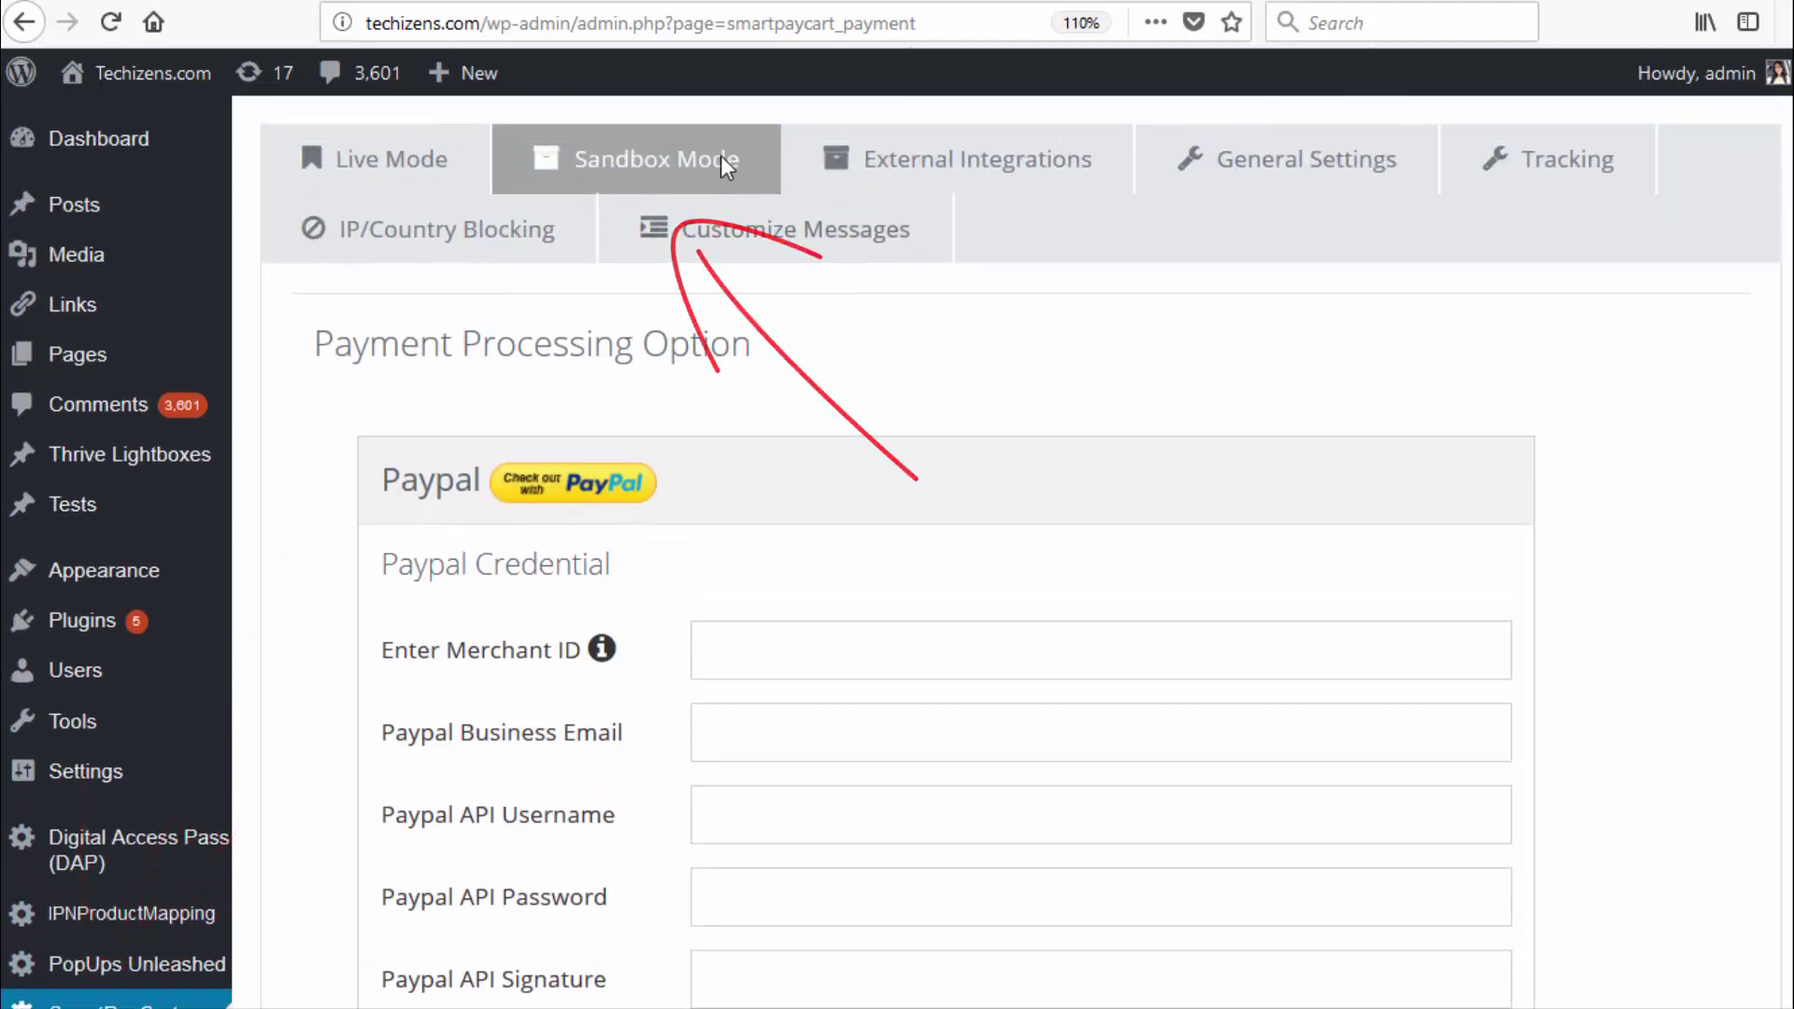
pyautogui.scroll(-4, 543, 505)
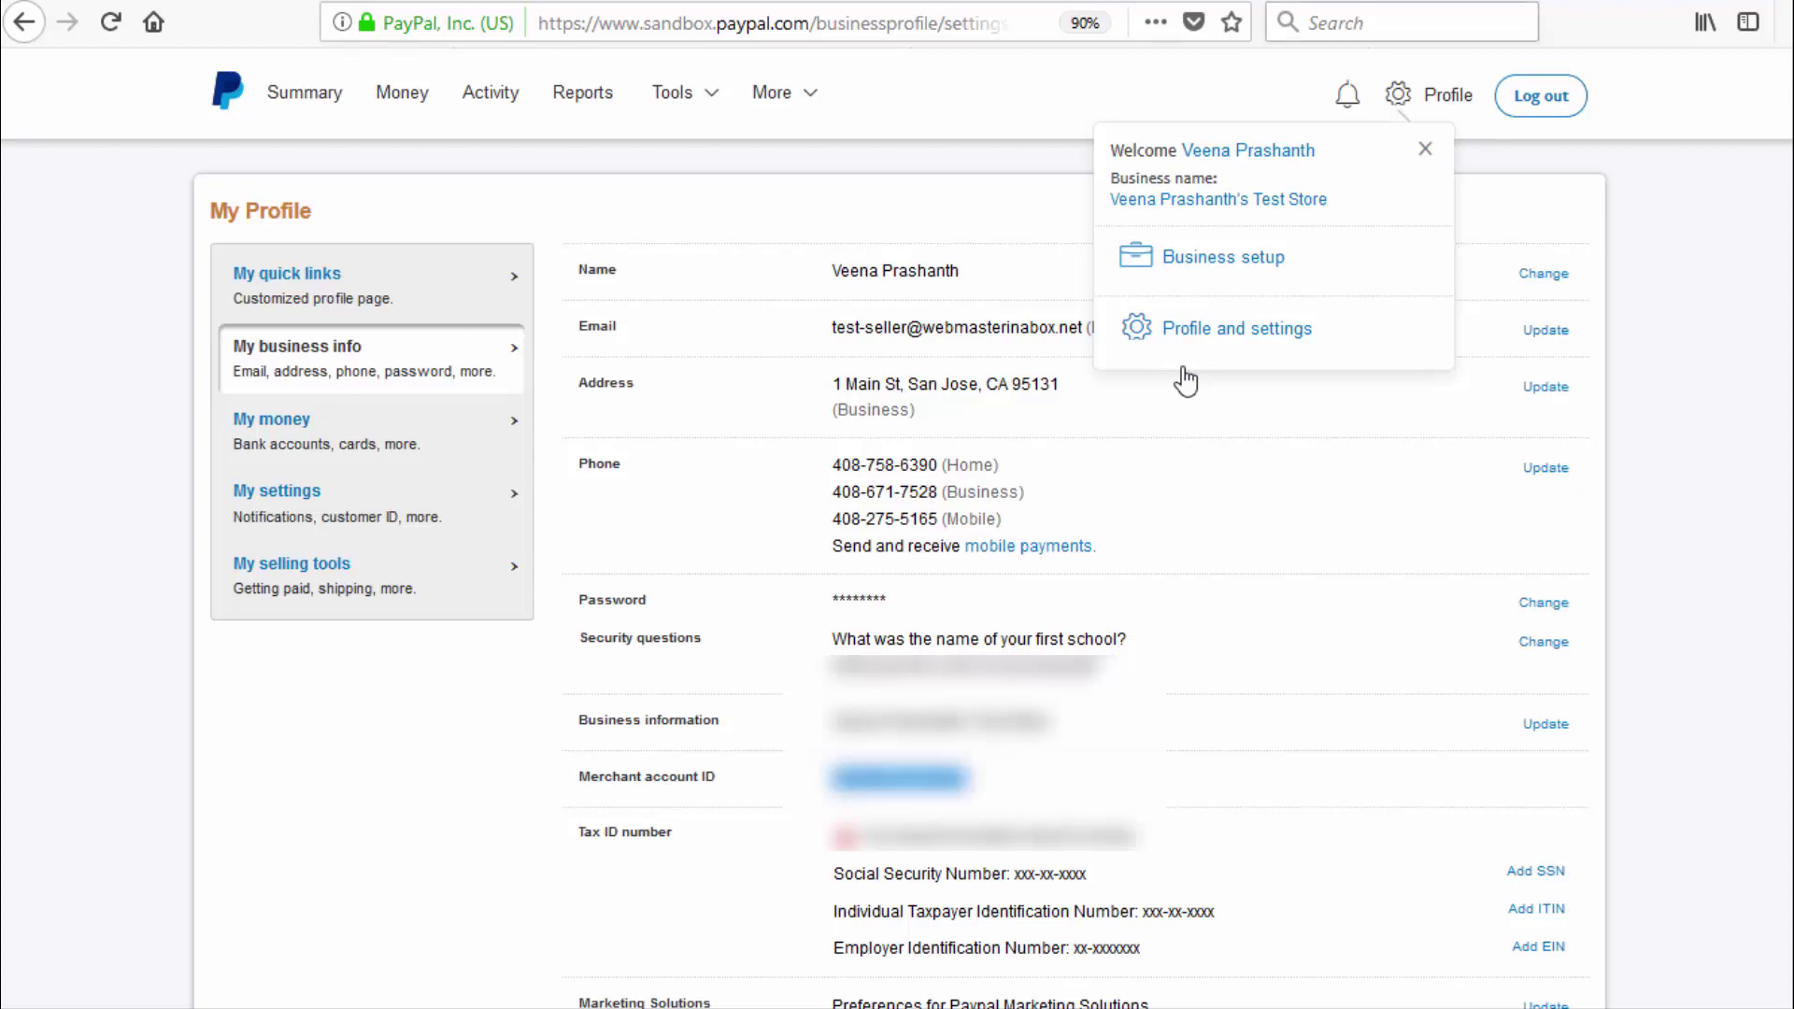
# Switch back to the WordPress SmartPayCart settings tab
pyautogui.hotkey('ctrl', 'Tab')
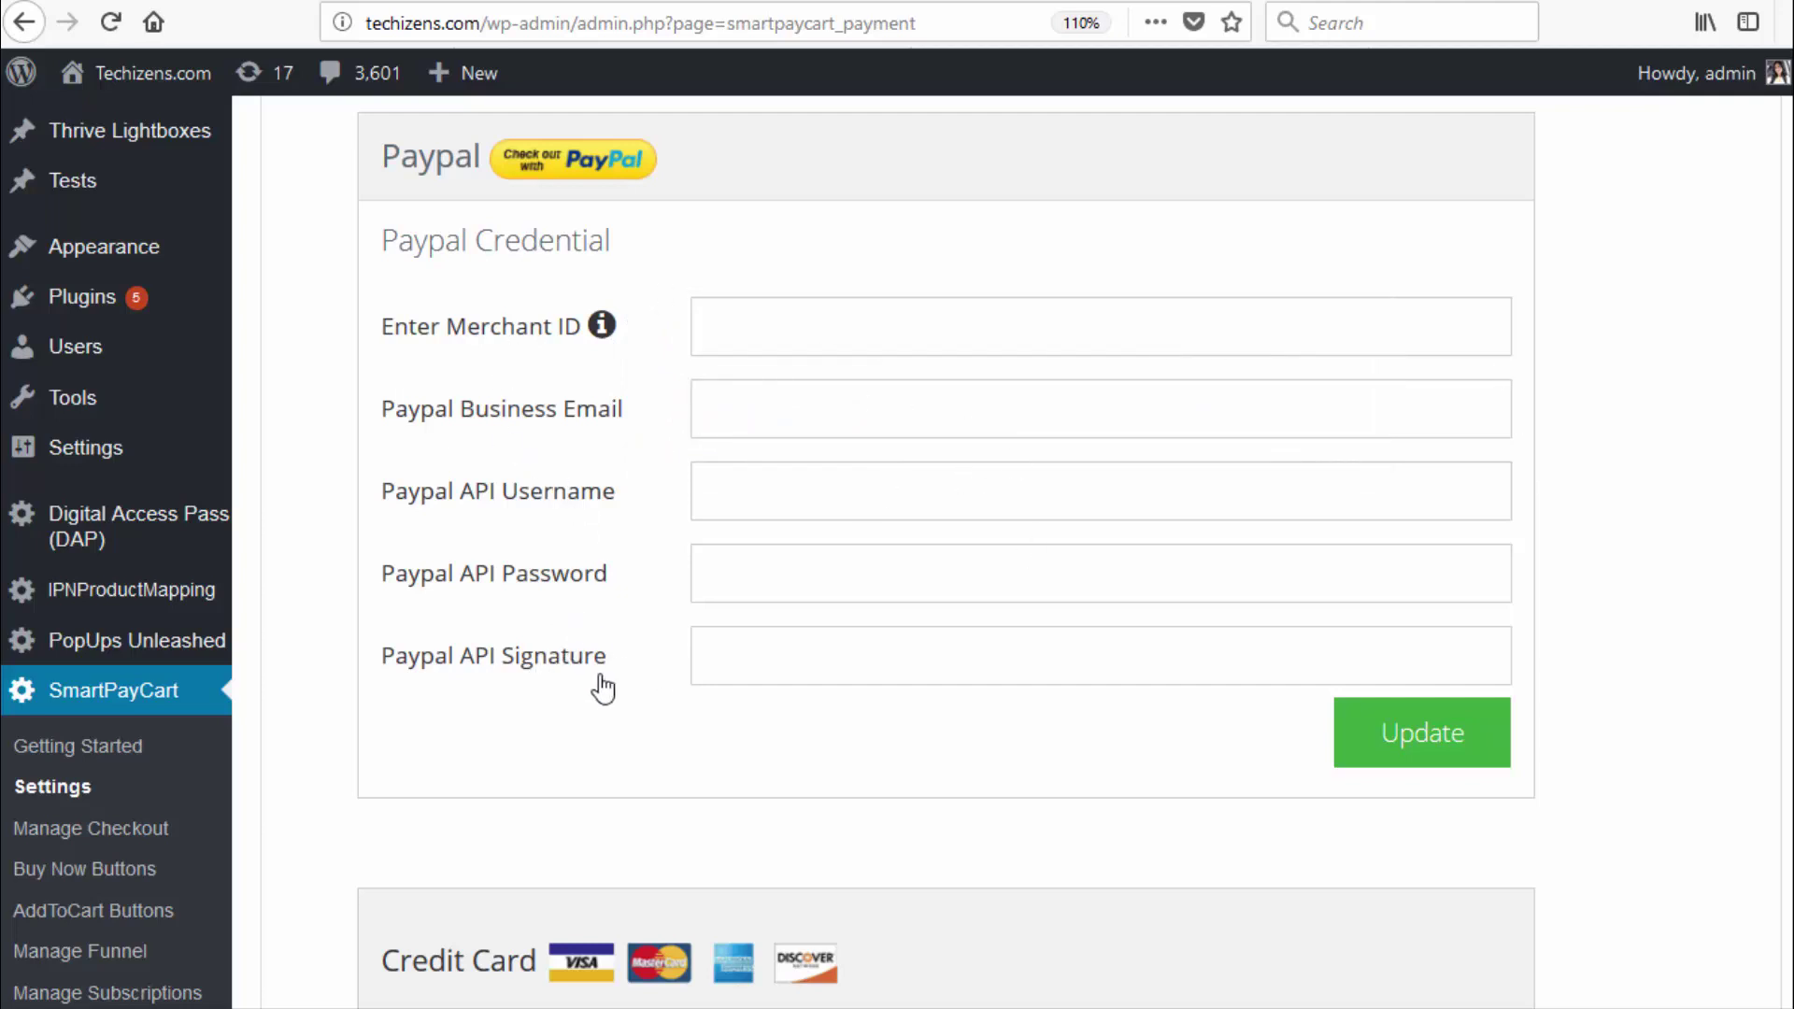
# Enter the test seller account's e-mail as SmartPayCart's PayPal Business Email, adding the '-seller' suffix
pyautogui.click(761, 409)
pyautogui.press('Tab')
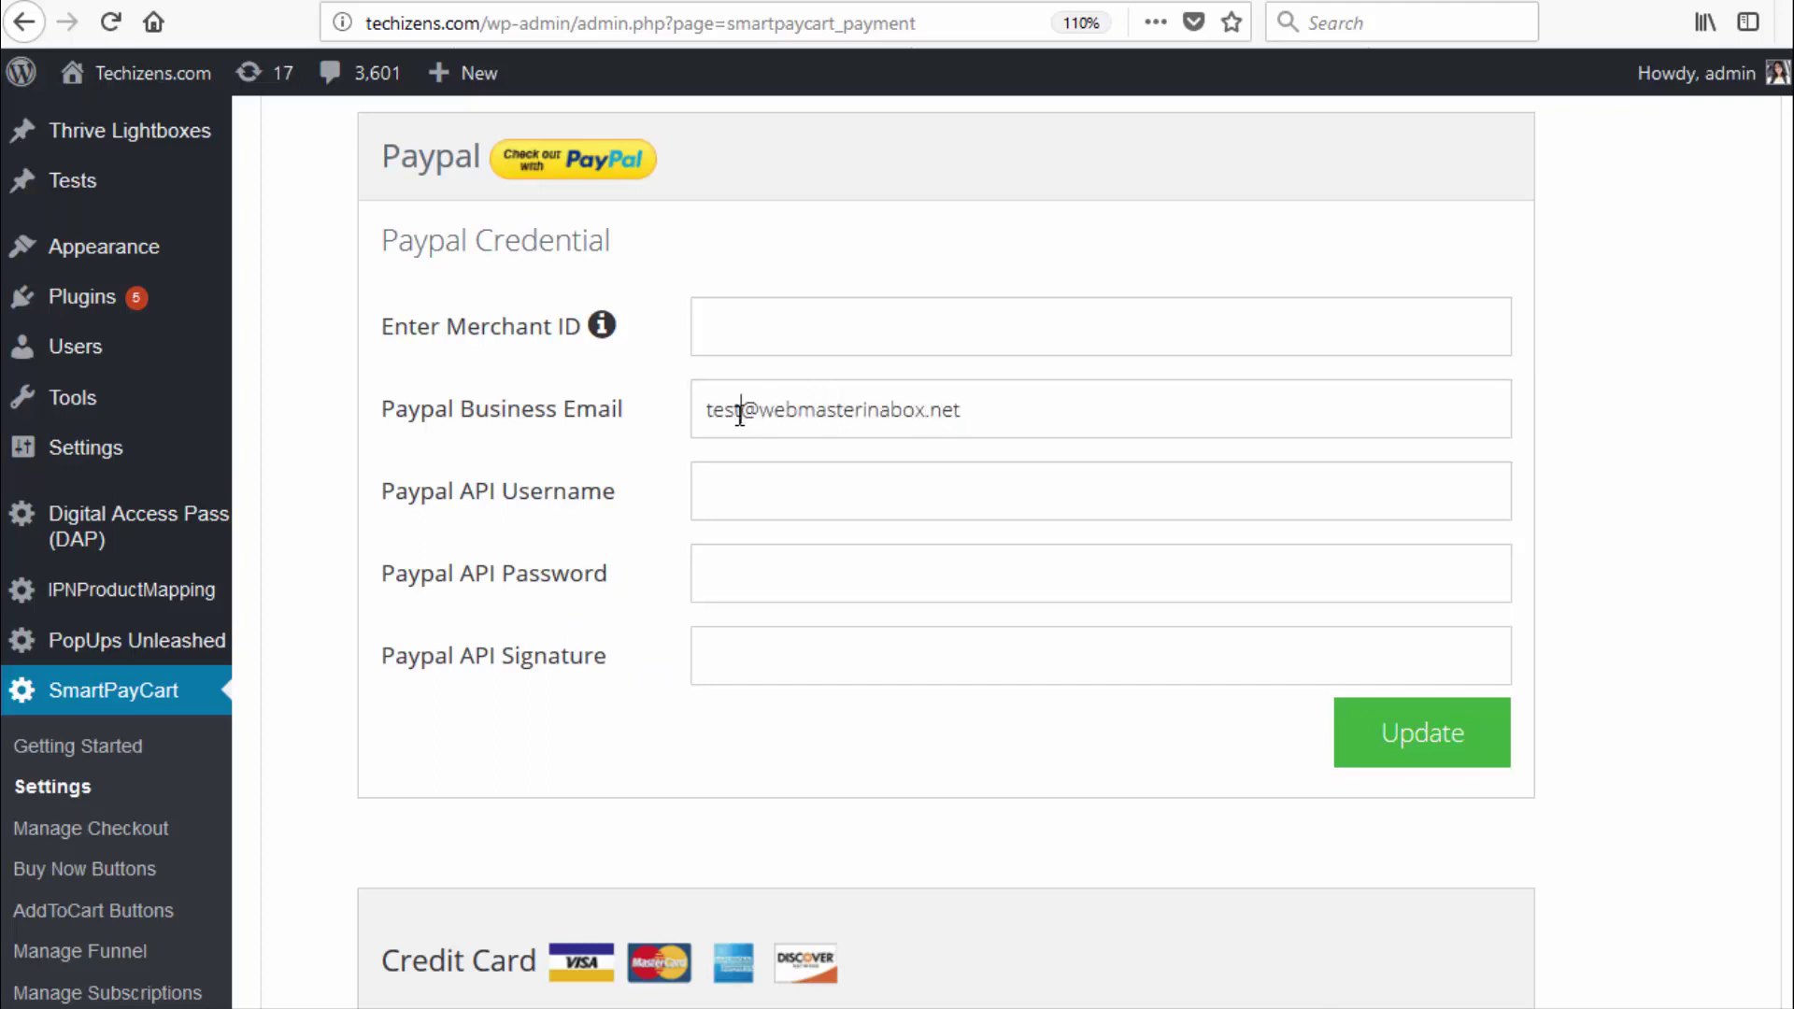
pyautogui.click(739, 411)
pyautogui.write('-seller')
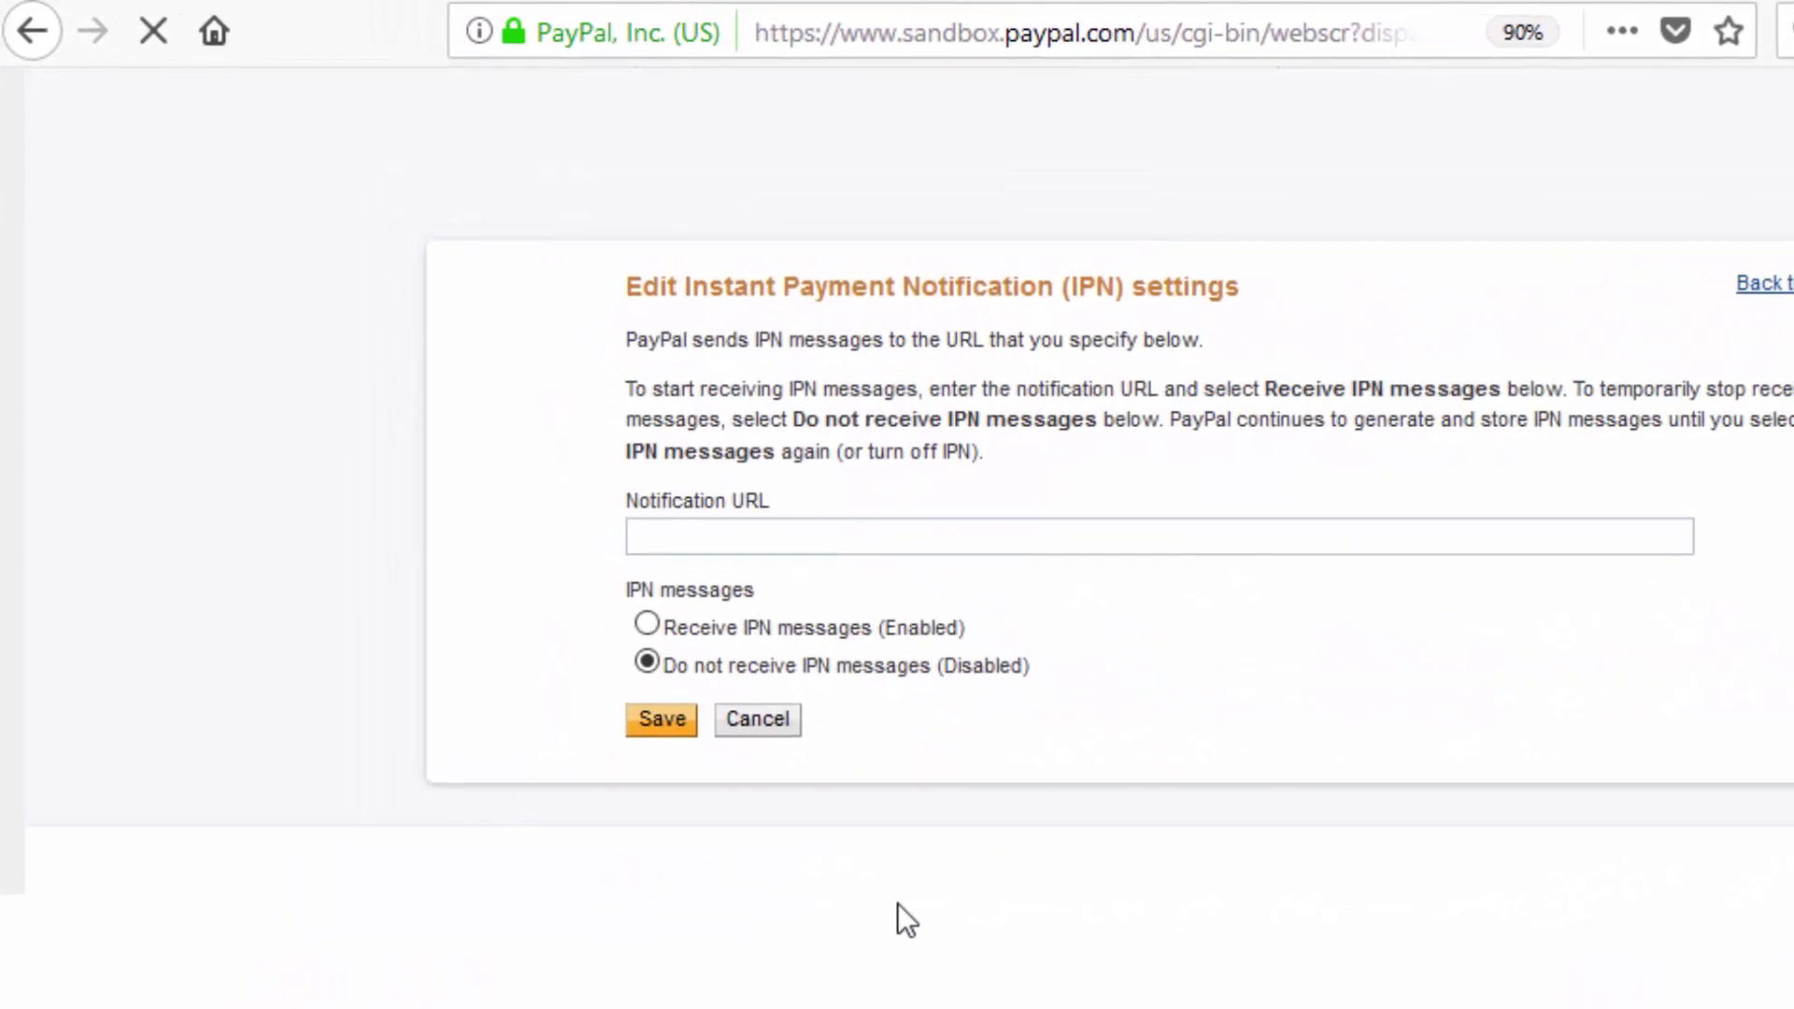
pyautogui.press('Up')
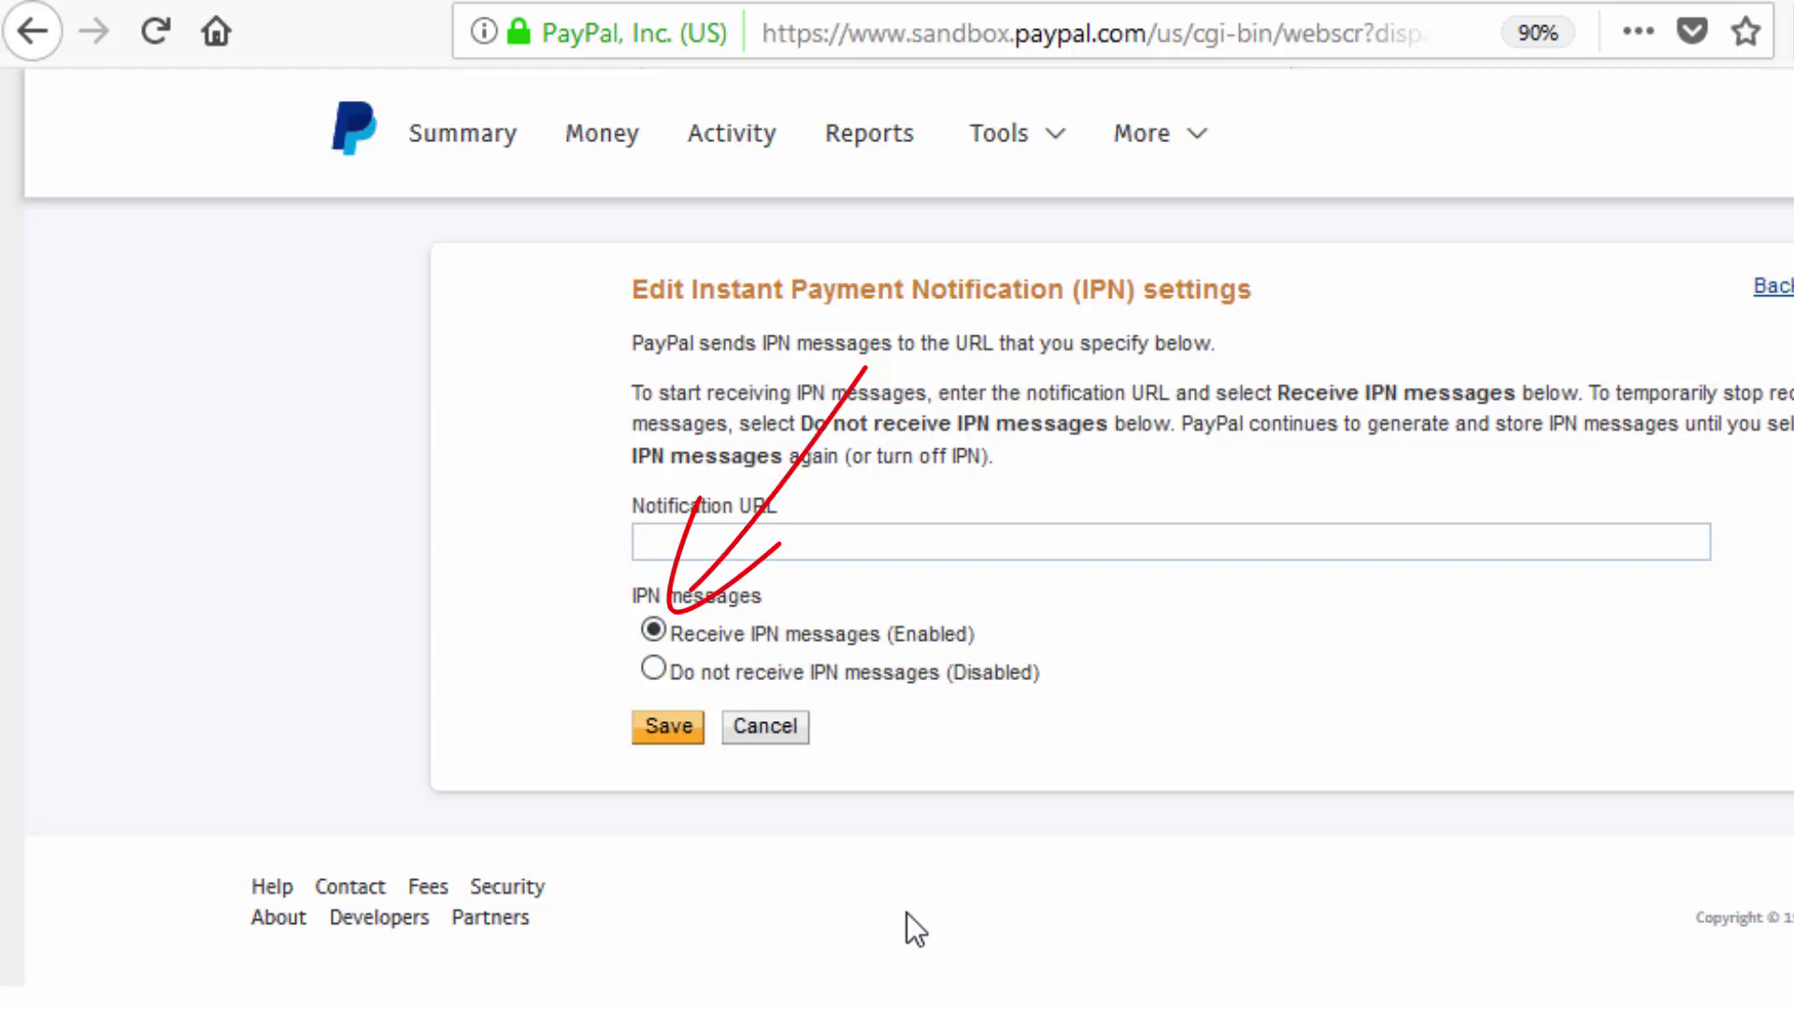
pyautogui.write('tps://yoursite')
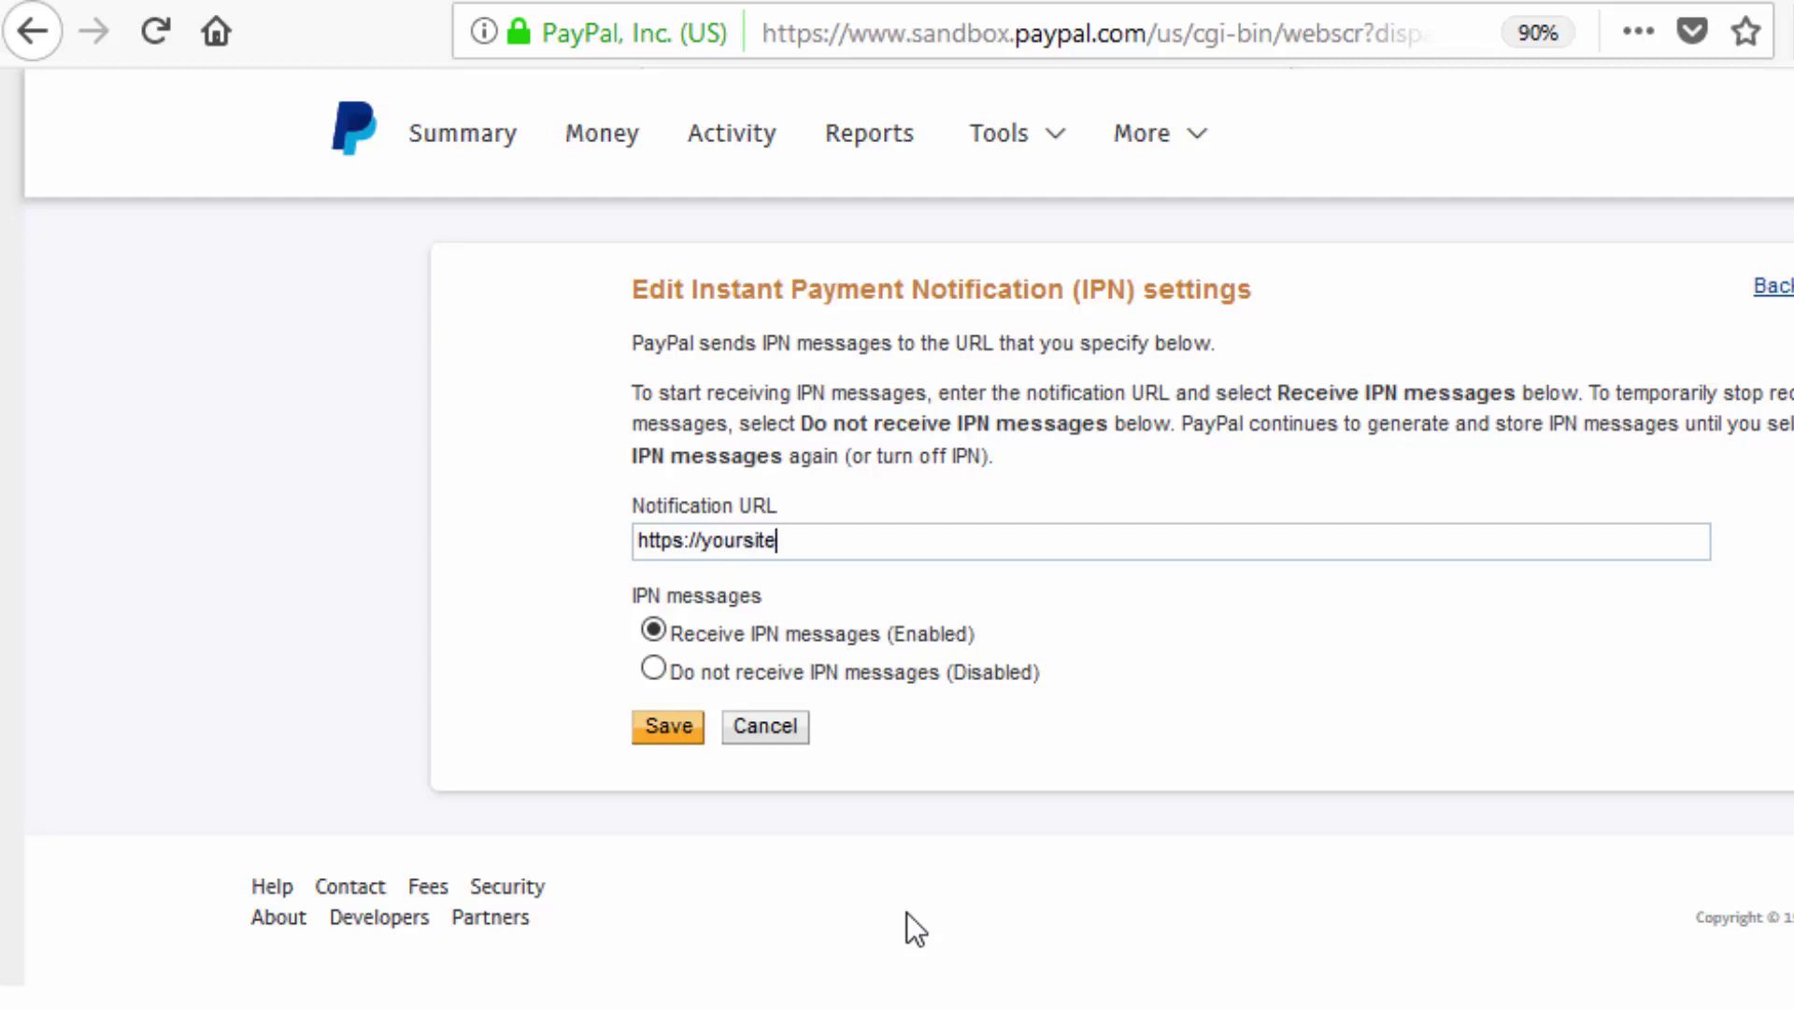
pyautogui.write('.com/dap/dap-pay')
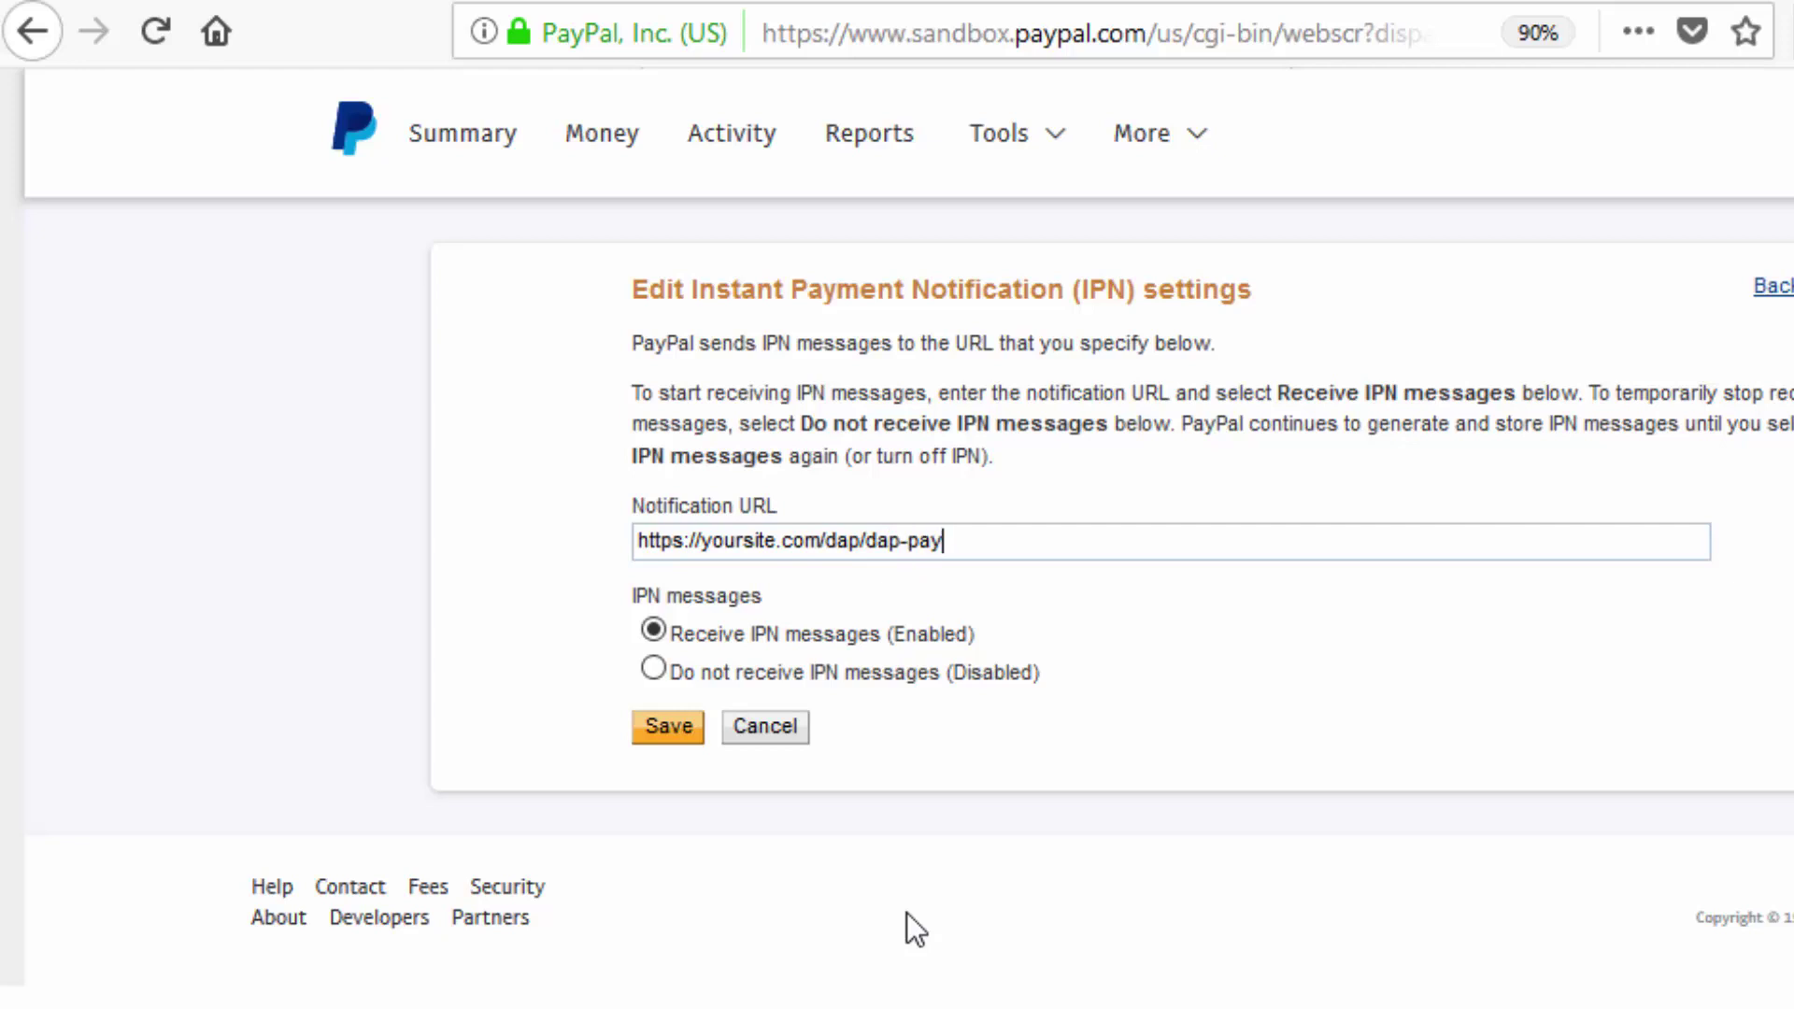
pyautogui.write('pal.php')
pyautogui.press('Return')
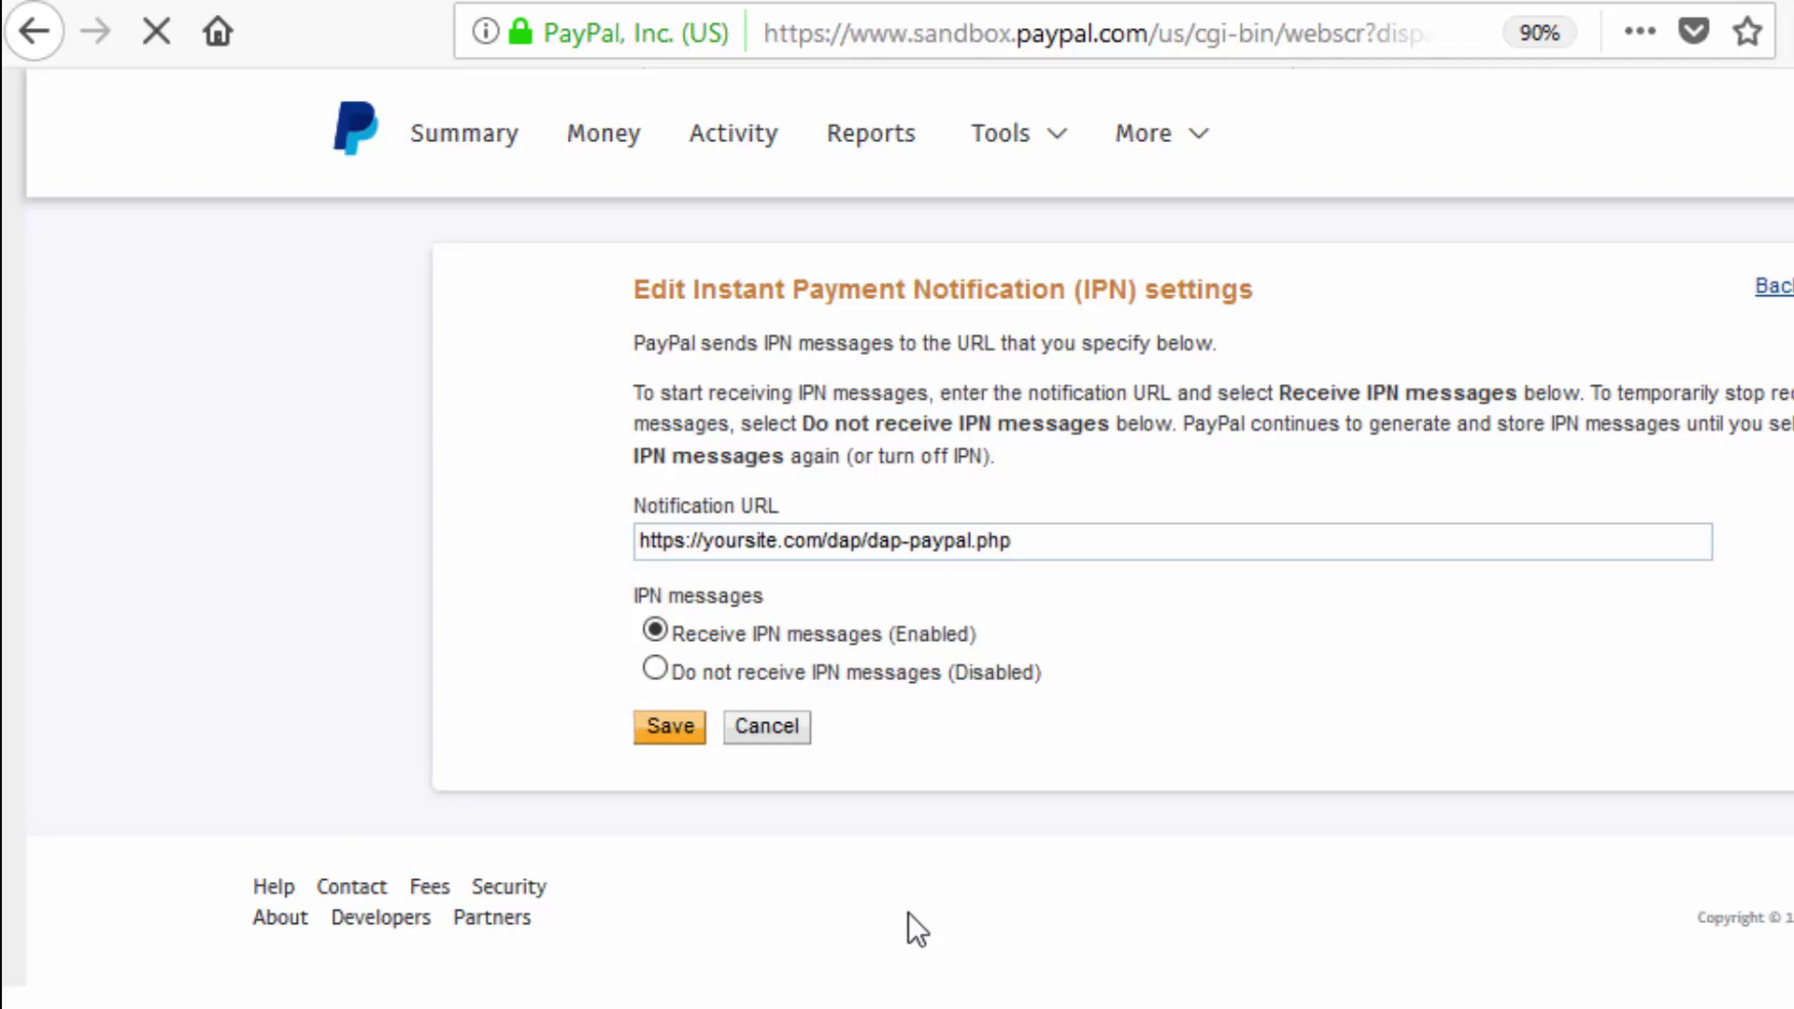